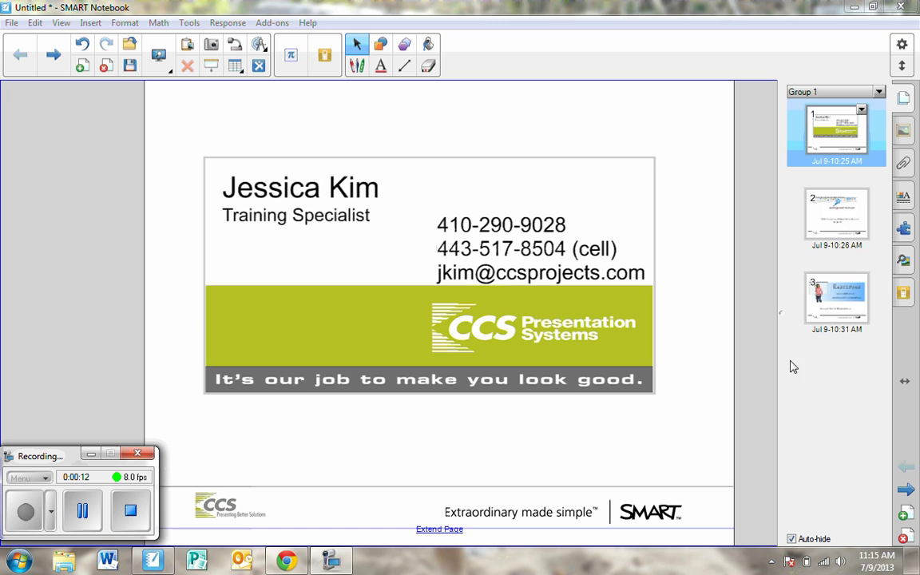
# Display page 2 of the notebook and switch to Google Chrome
pyautogui.click(846, 233)
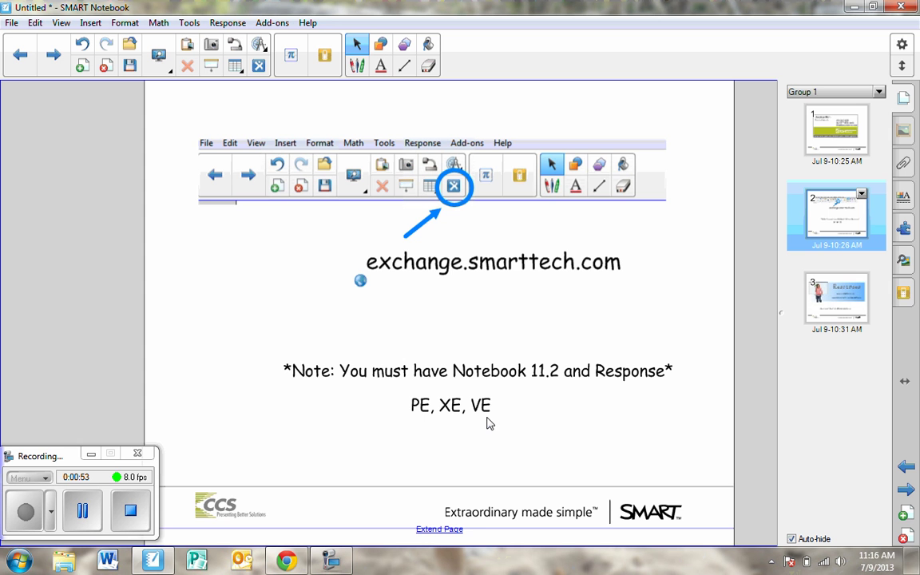
pyautogui.click(852, 10)
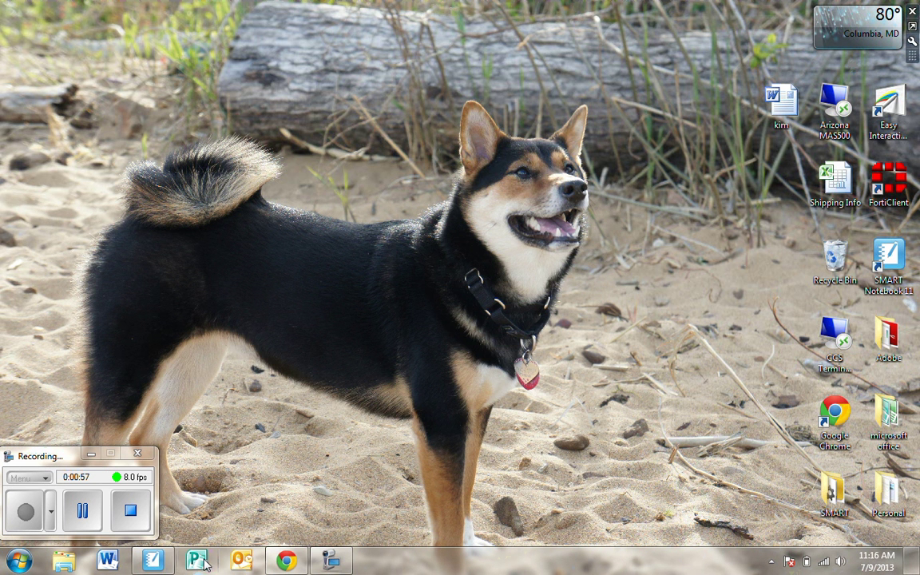
pyautogui.click(279, 563)
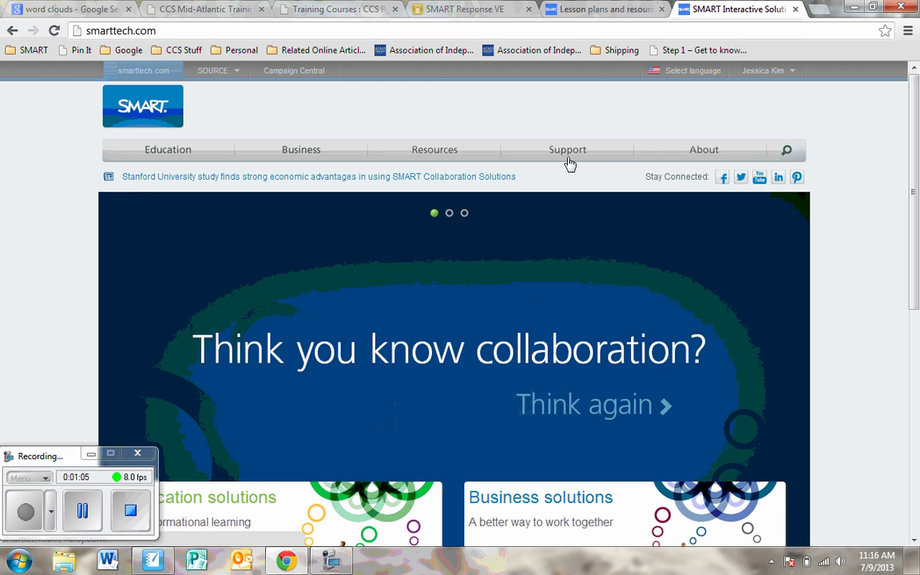
# Open the support downloads page on smarttech.com and list the available versions of SMART Notebook collaborative learning software
pyautogui.moveTo(568, 165)
pyautogui.click(575, 192)
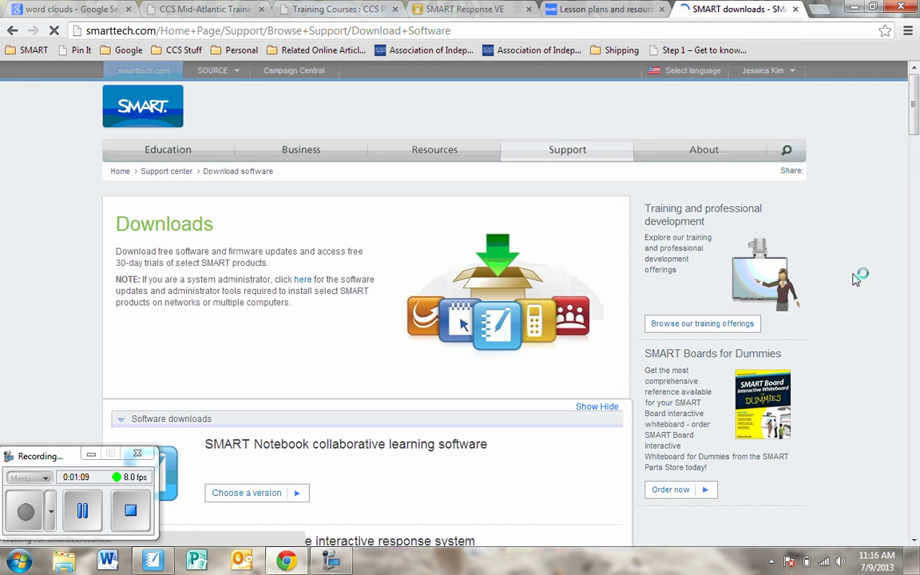
pyautogui.scroll(-3, 854, 281)
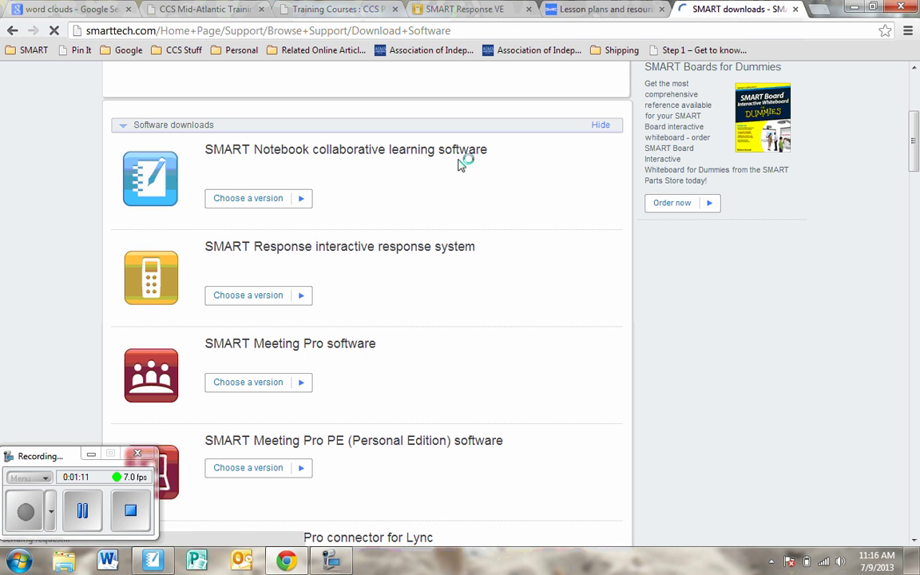
pyautogui.click(302, 199)
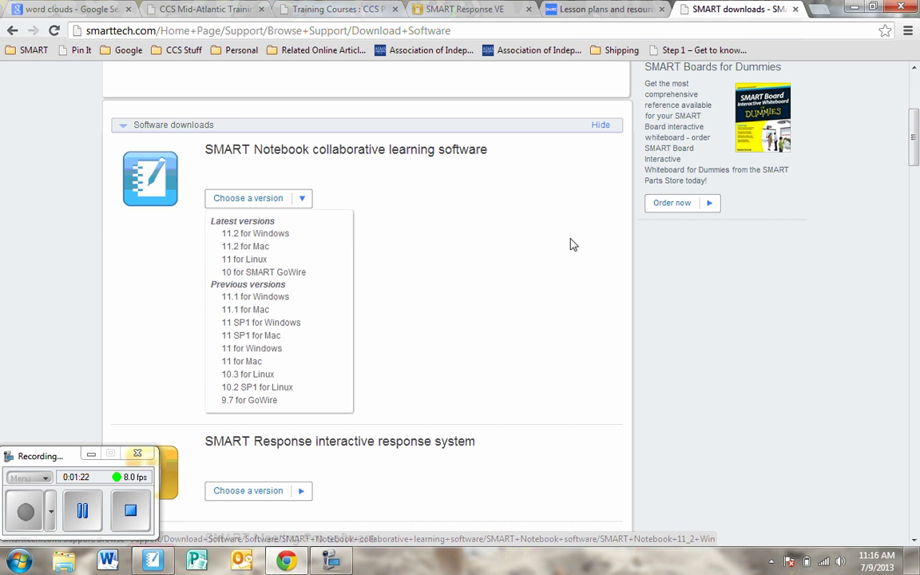
# Close the SMART downloads page and browse the SMART Exchange resources by the Widgets file type
pyautogui.click(795, 9)
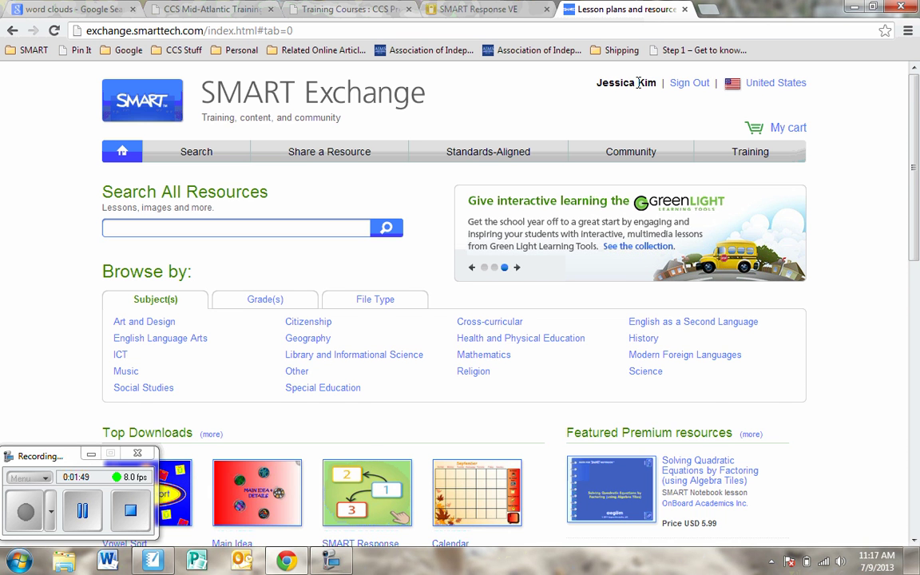
pyautogui.scroll(-1, 639, 82)
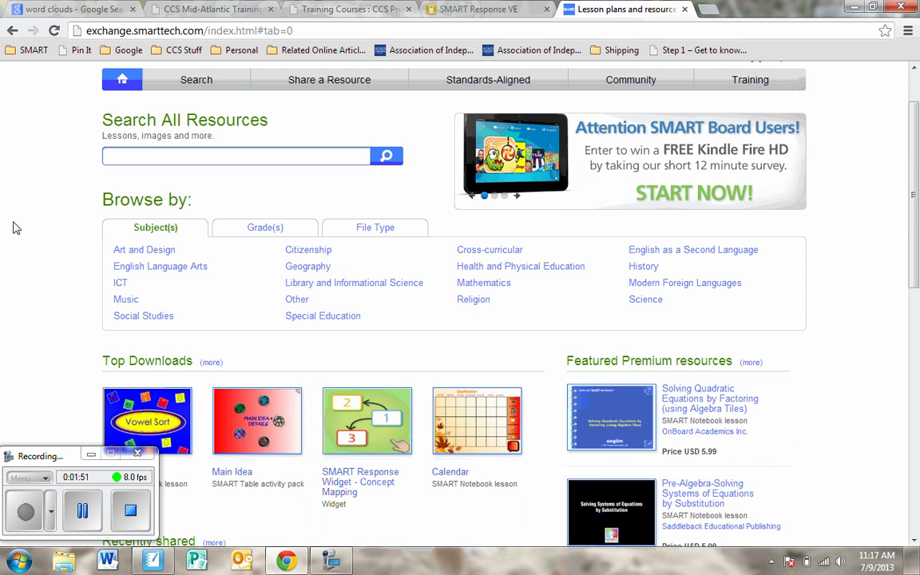
pyautogui.click(377, 230)
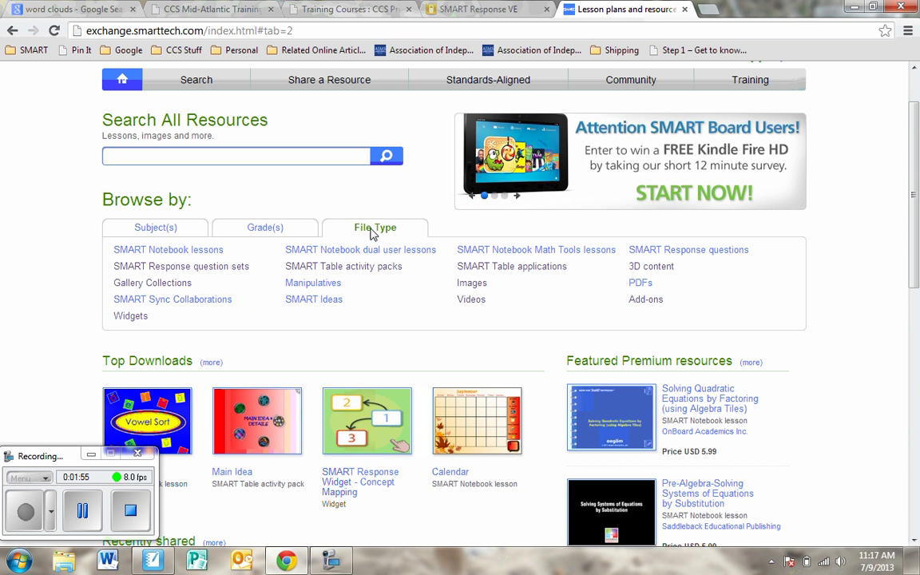
pyautogui.click(130, 317)
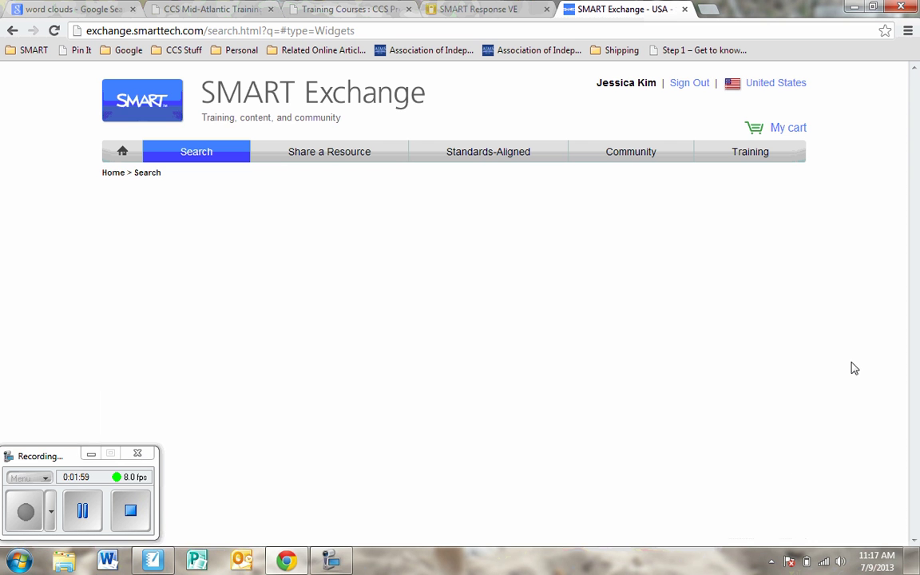
# Sort the widget results by newest first and find SMART Response Widget - Word Cloud
pyautogui.scroll(-1, 853, 368)
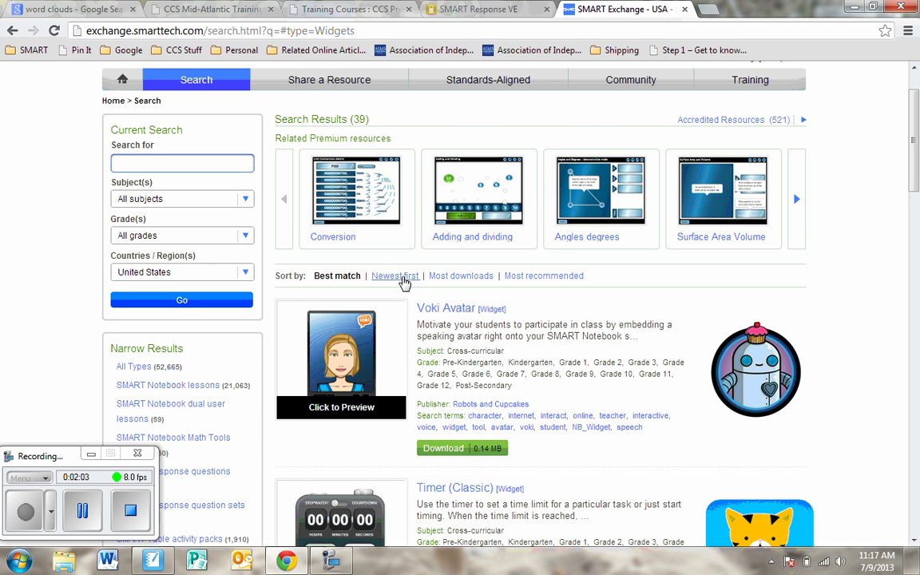
pyautogui.click(404, 280)
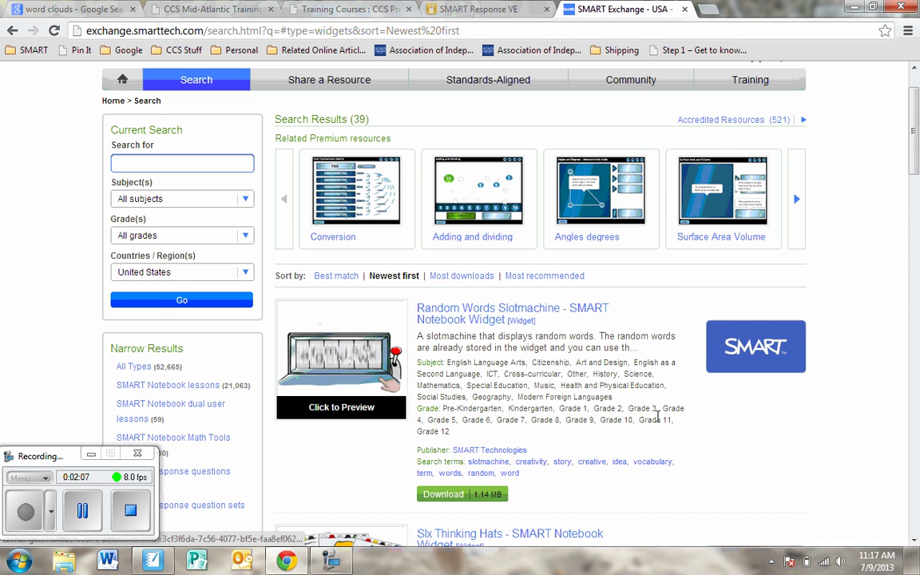
pyautogui.scroll(-1, 653, 415)
pyautogui.scroll(-2, 654, 414)
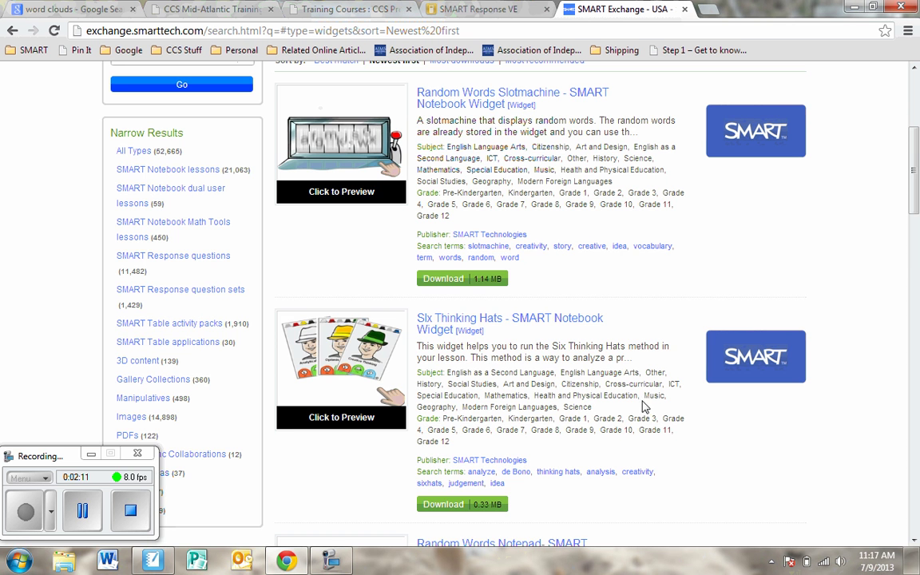
pyautogui.scroll(-8, 641, 413)
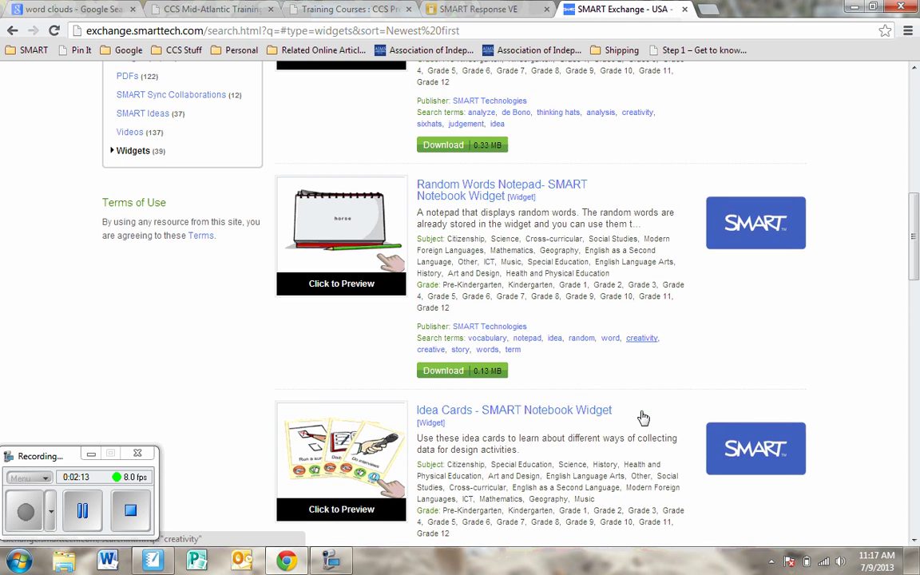
pyautogui.scroll(-3, 641, 415)
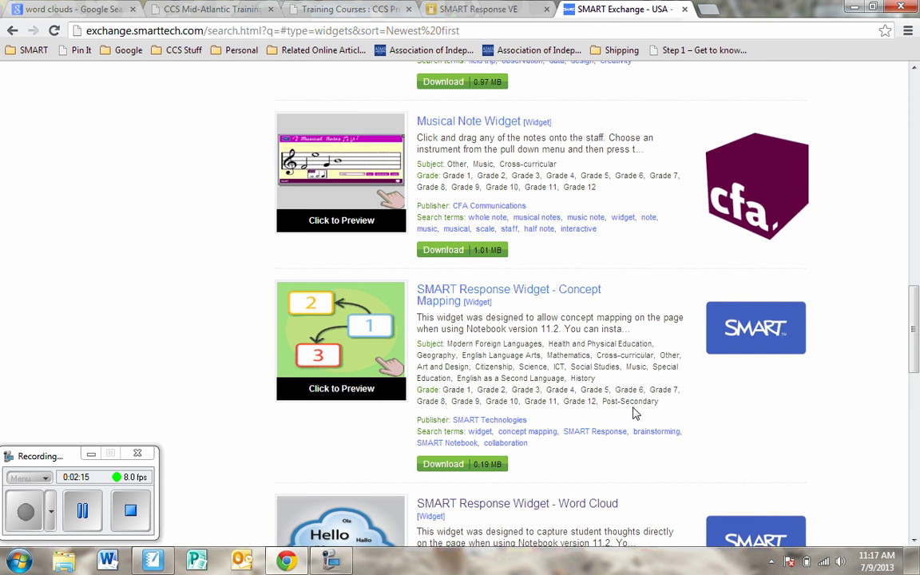
pyautogui.scroll(-3, 635, 413)
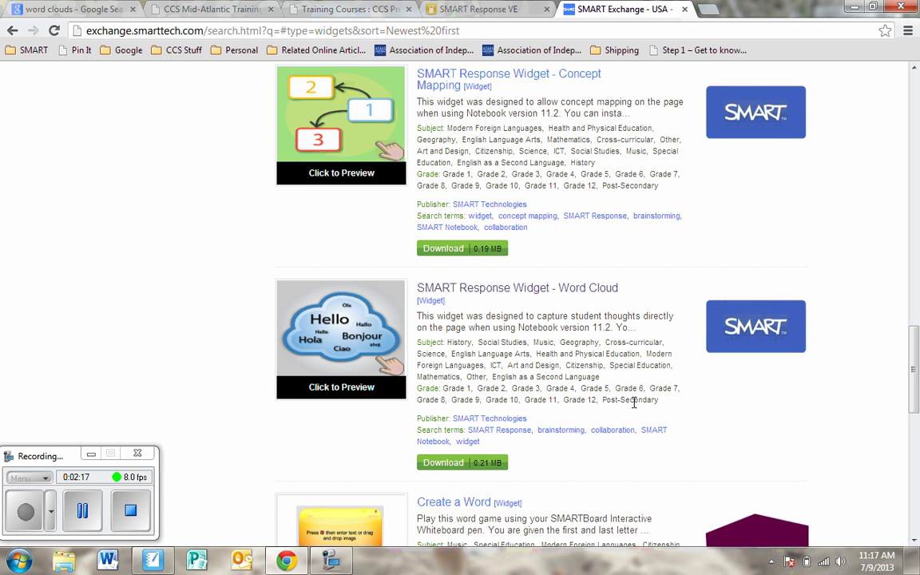
pyautogui.scroll(-3, 628, 387)
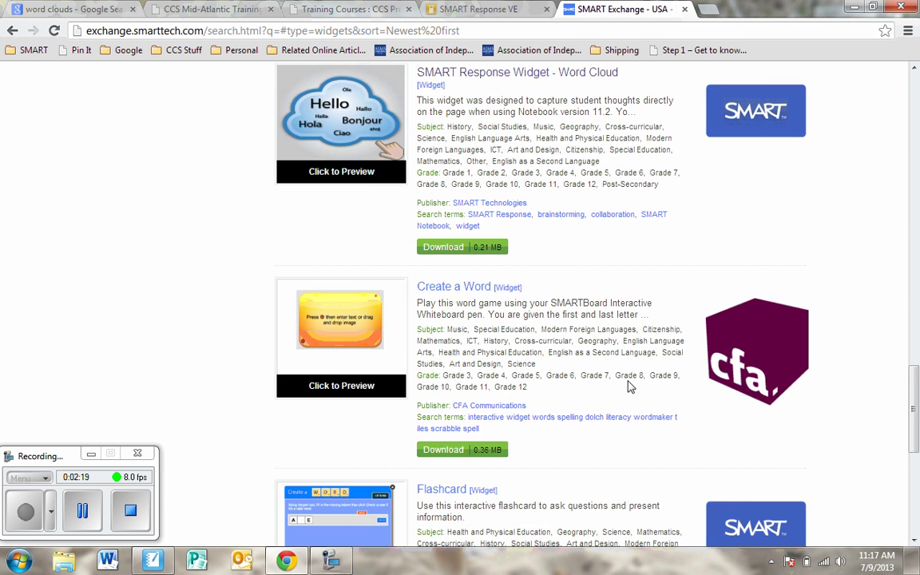
pyautogui.scroll(-2, 628, 386)
pyautogui.scroll(5, 628, 387)
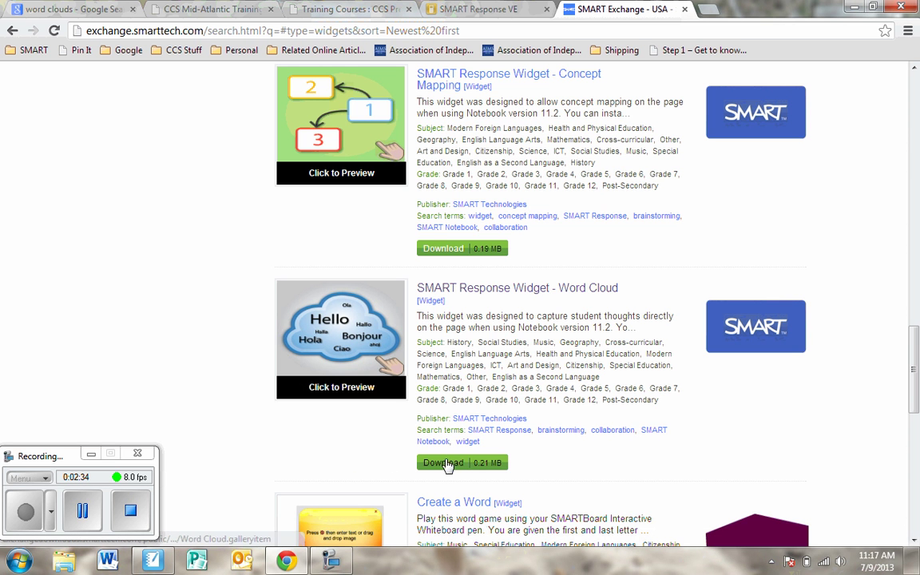
# Start saving the Word Cloud widget file into the SMART widgets folder under Documents > SMART Exchange, and cancel the save
pyautogui.rightClick(445, 467)
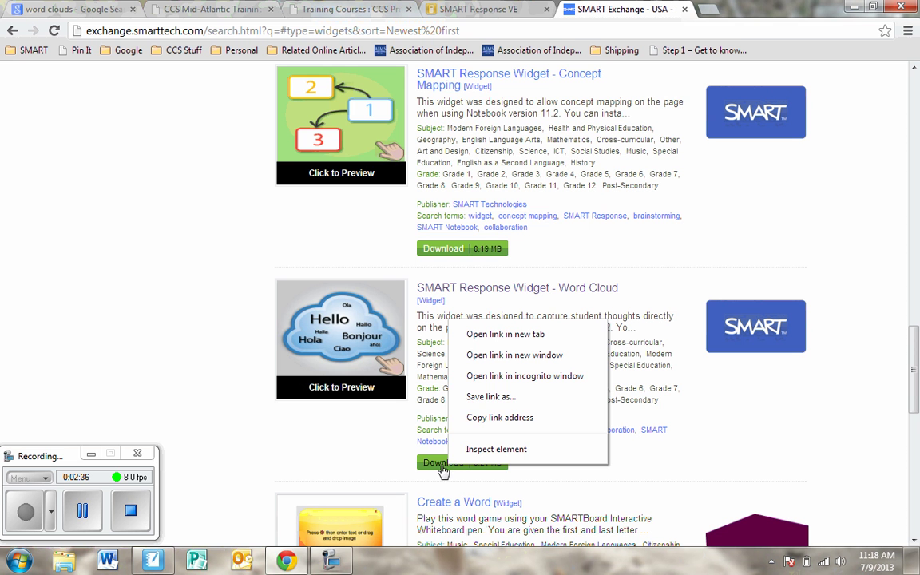
pyautogui.click(476, 397)
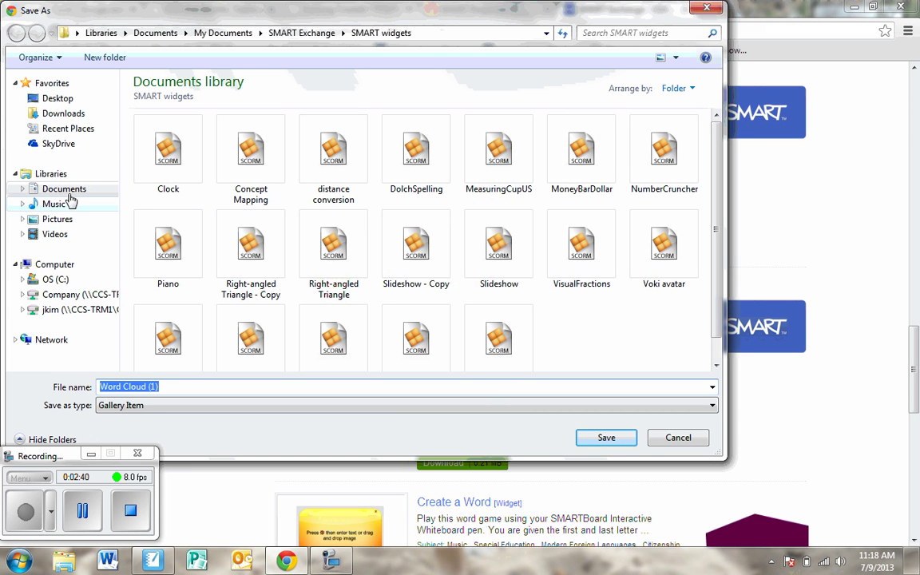
pyautogui.click(67, 192)
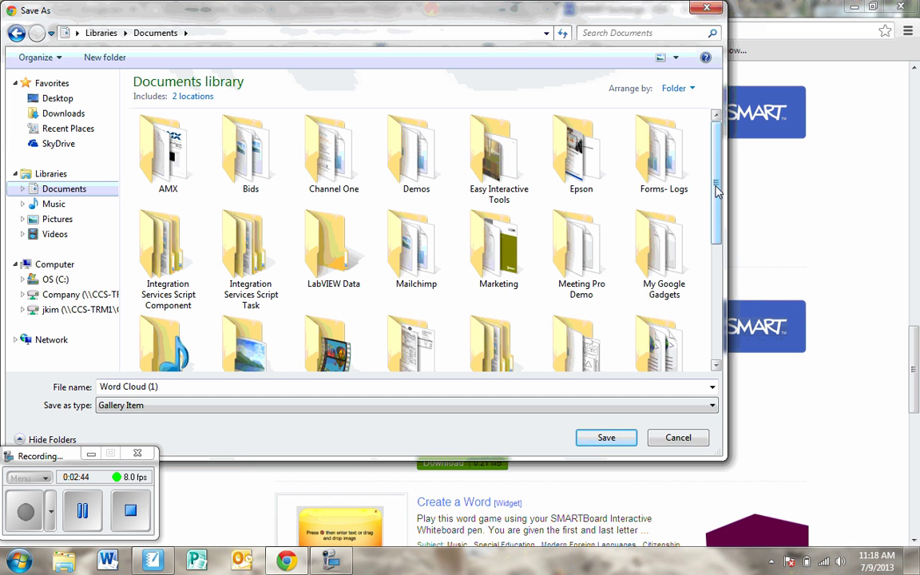
pyautogui.moveTo(716, 190); pyautogui.dragTo(715, 281)
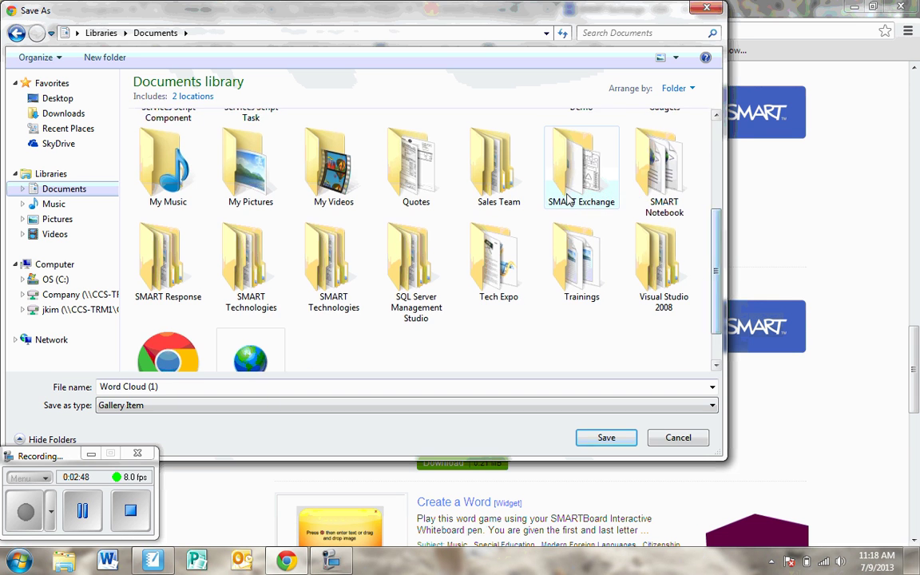
pyautogui.doubleClick(569, 200)
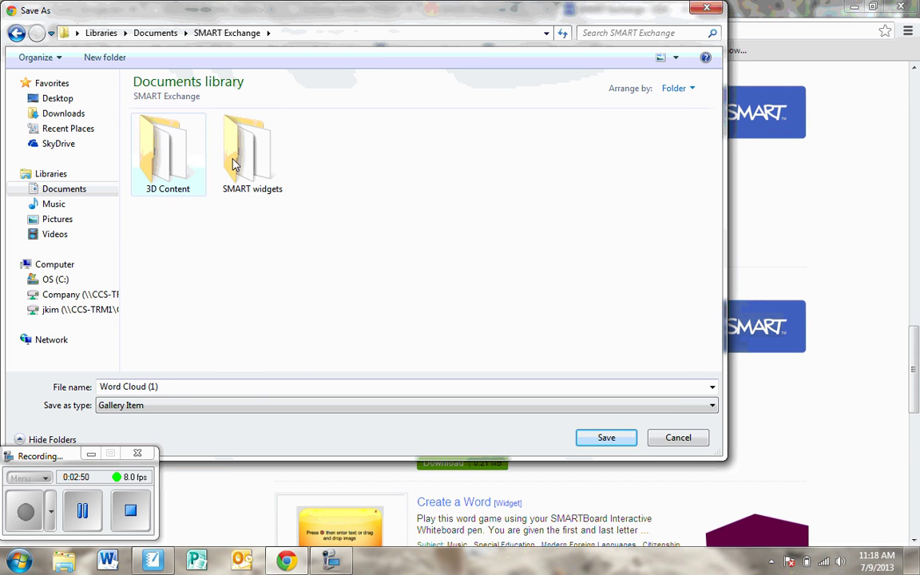
pyautogui.click(259, 178)
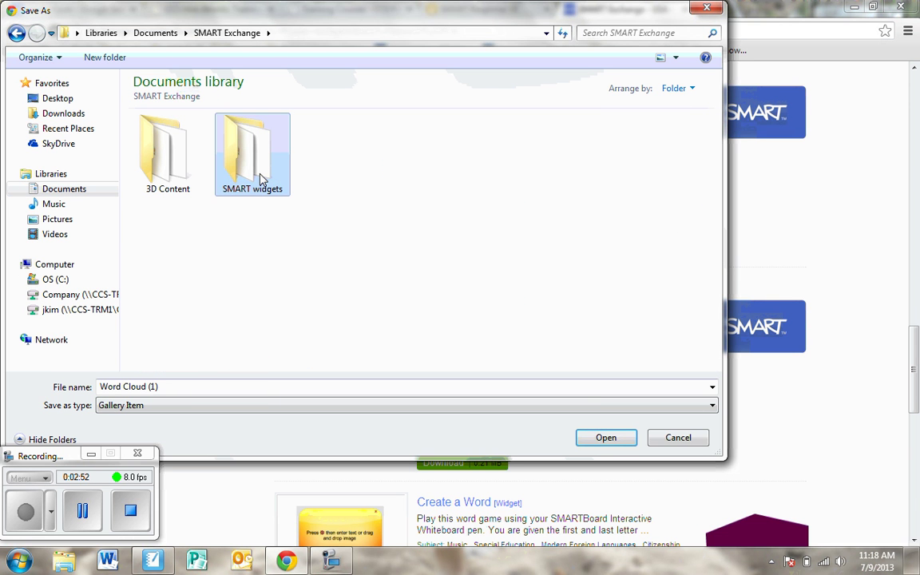
pyautogui.doubleClick(257, 179)
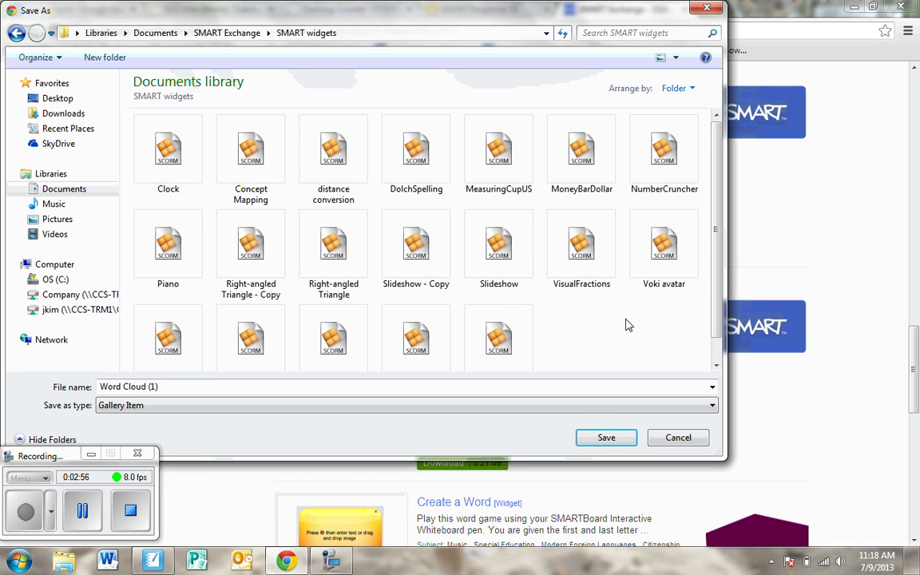
pyautogui.scroll(-1, 627, 325)
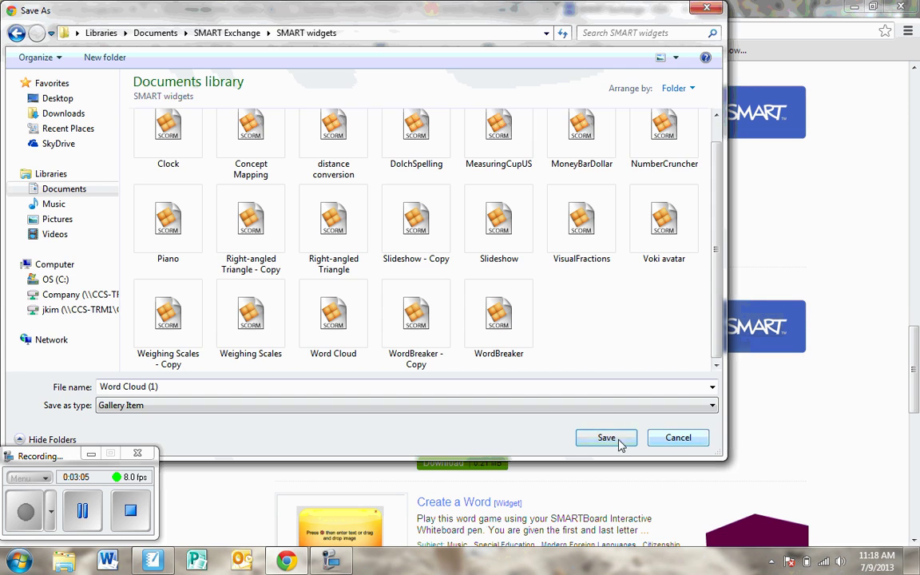
pyautogui.click(698, 442)
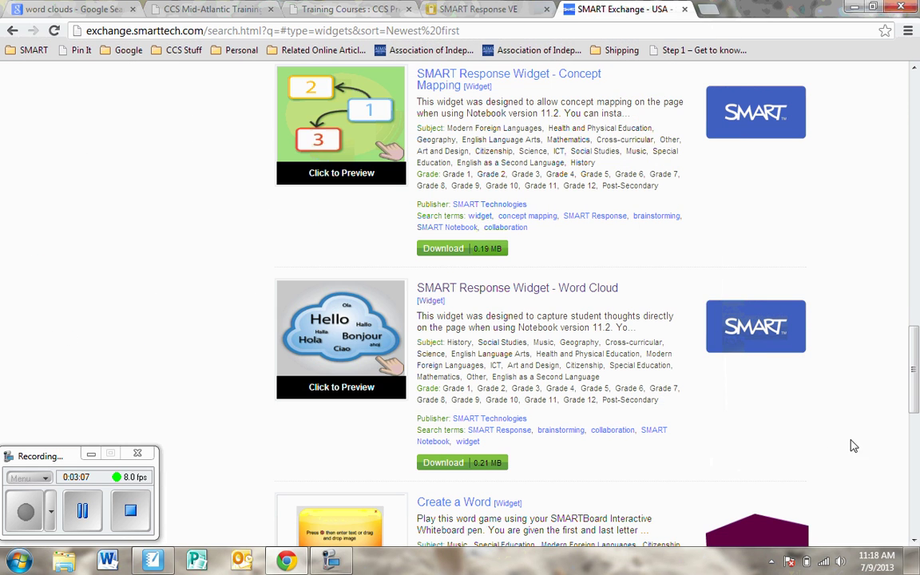
# Switch to SMART Notebook, show the Gallery's My Content, and collapse its Interactive and Multimedia category
pyautogui.click(854, 7)
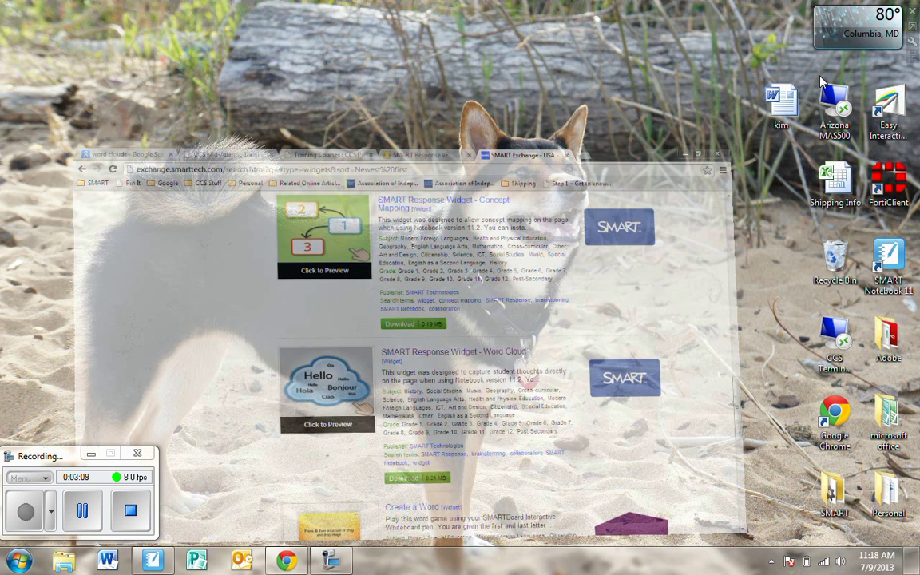
pyautogui.click(167, 562)
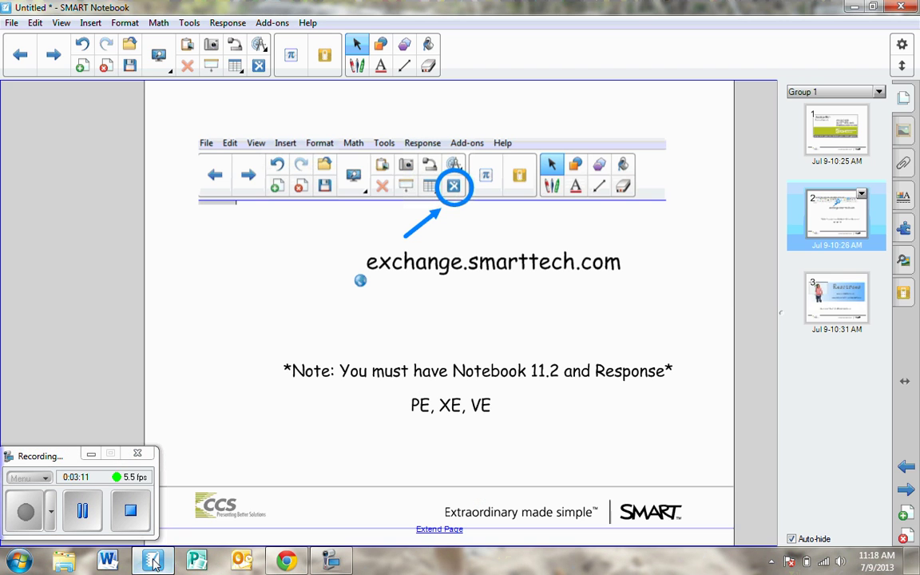
pyautogui.click(905, 132)
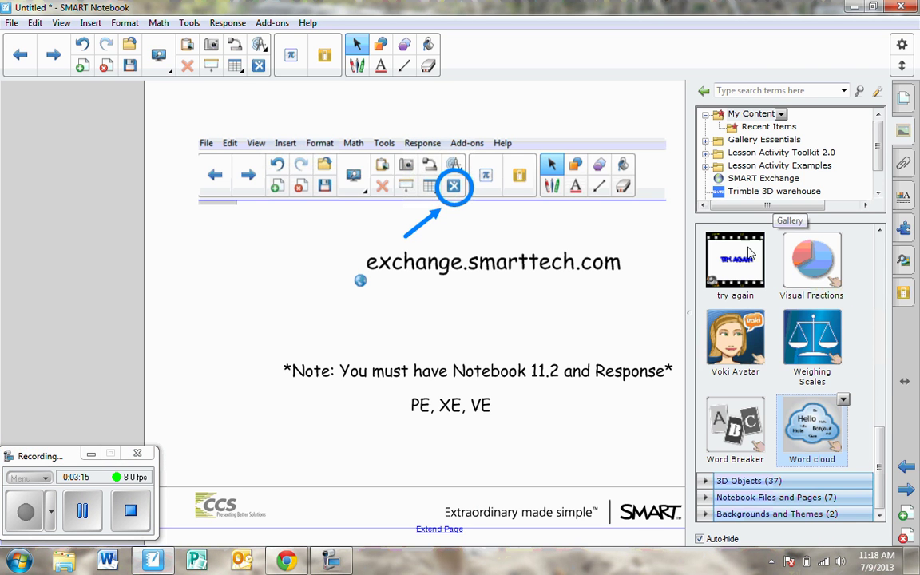
pyautogui.scroll(10, 799, 343)
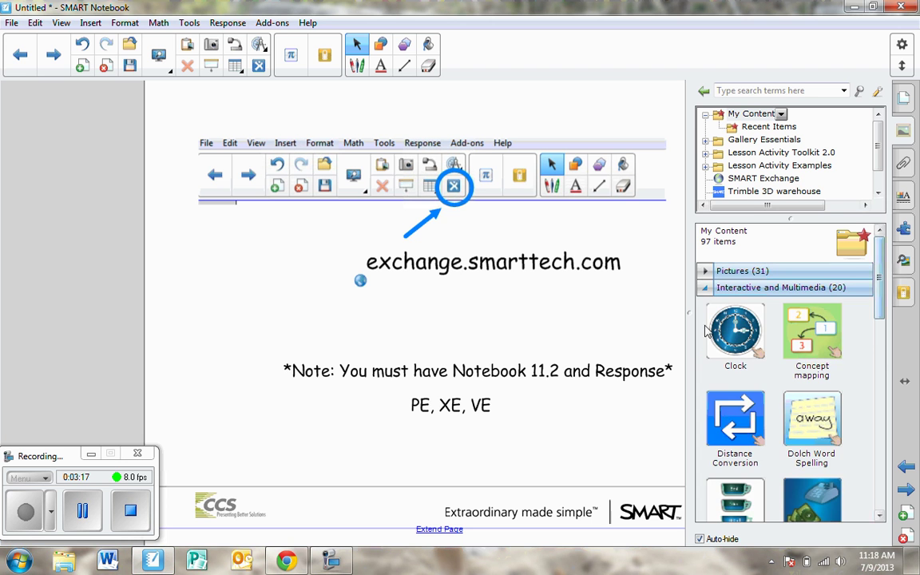
pyautogui.click(704, 289)
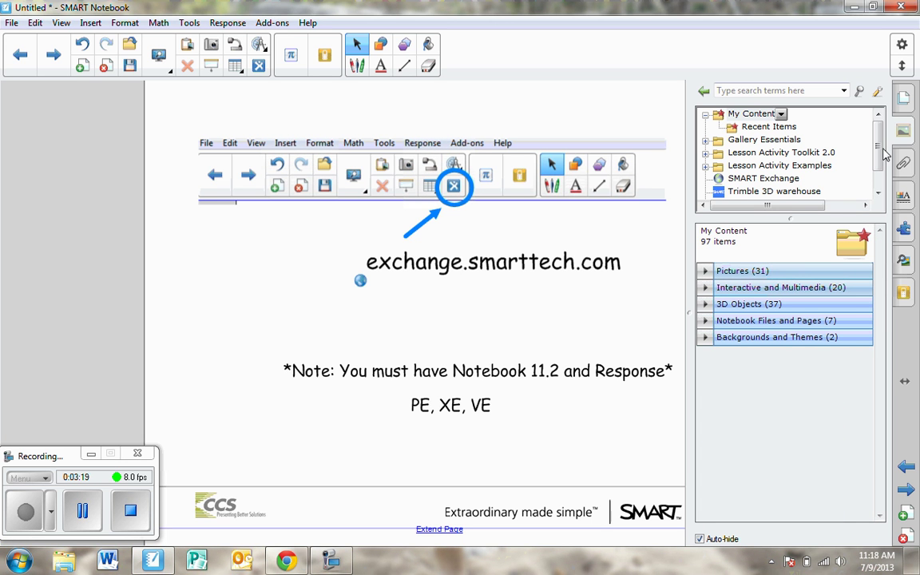
# Start adding the Word Cloud file from Documents > SMART Exchange > SMART widgets to My Content, and cancel
pyautogui.rightClick(722, 117)
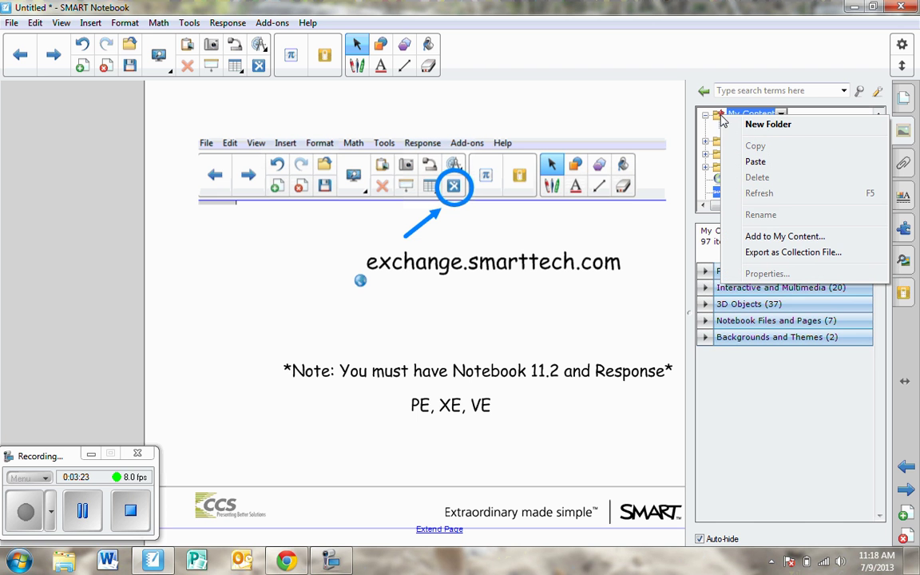
pyautogui.click(778, 238)
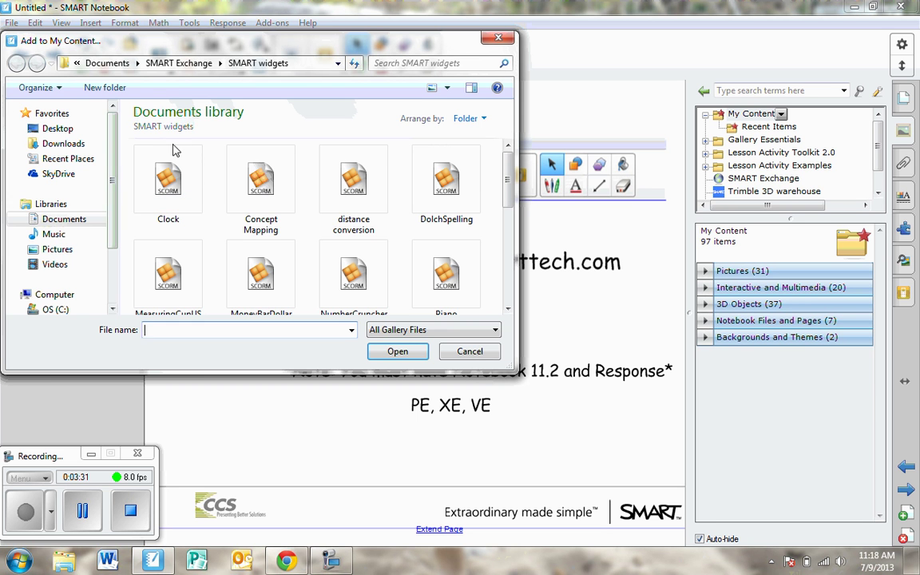
pyautogui.click(90, 219)
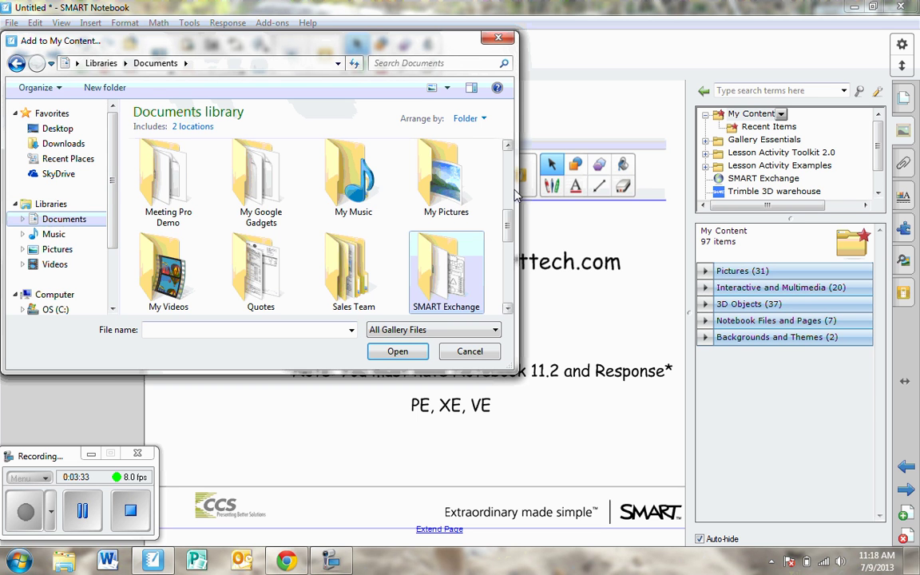
pyautogui.doubleClick(473, 276)
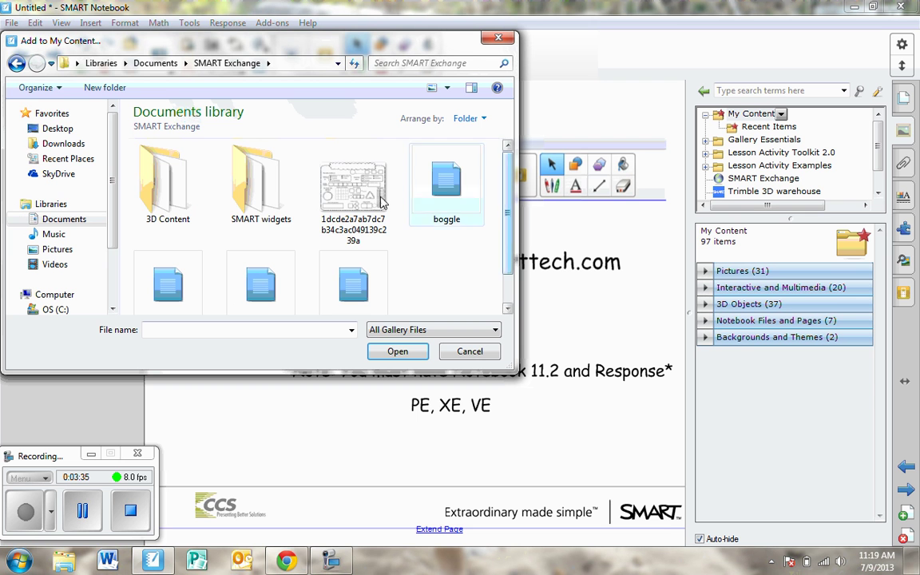
pyautogui.doubleClick(288, 189)
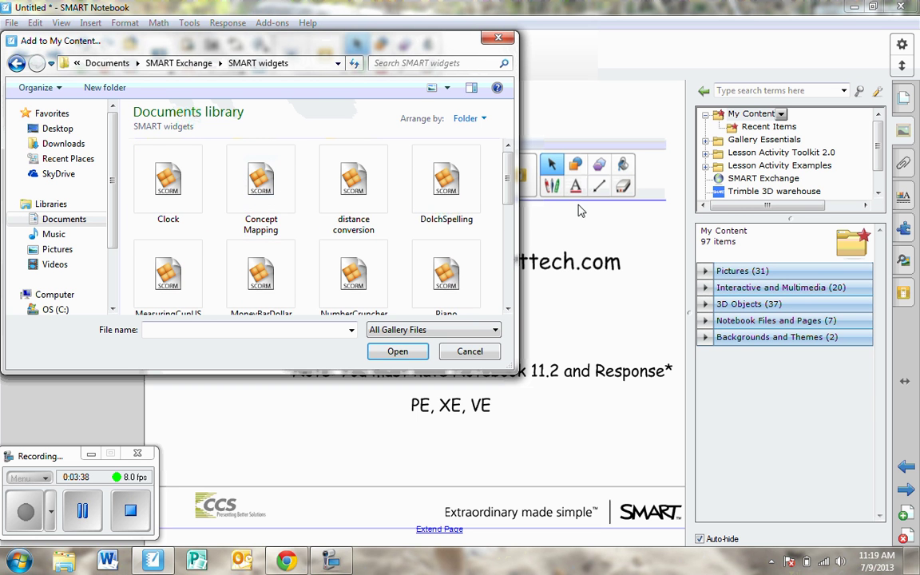
pyautogui.scroll(-5, 464, 168)
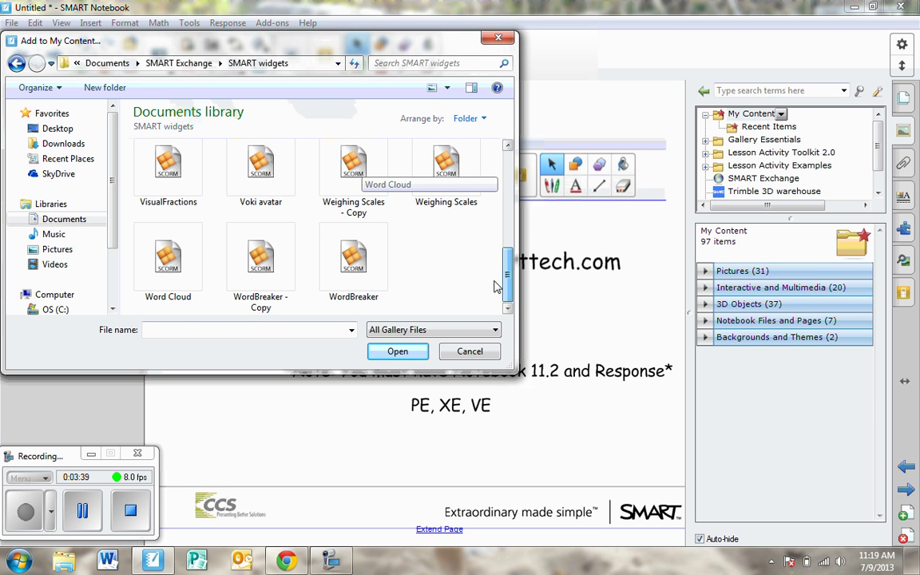
pyautogui.click(181, 275)
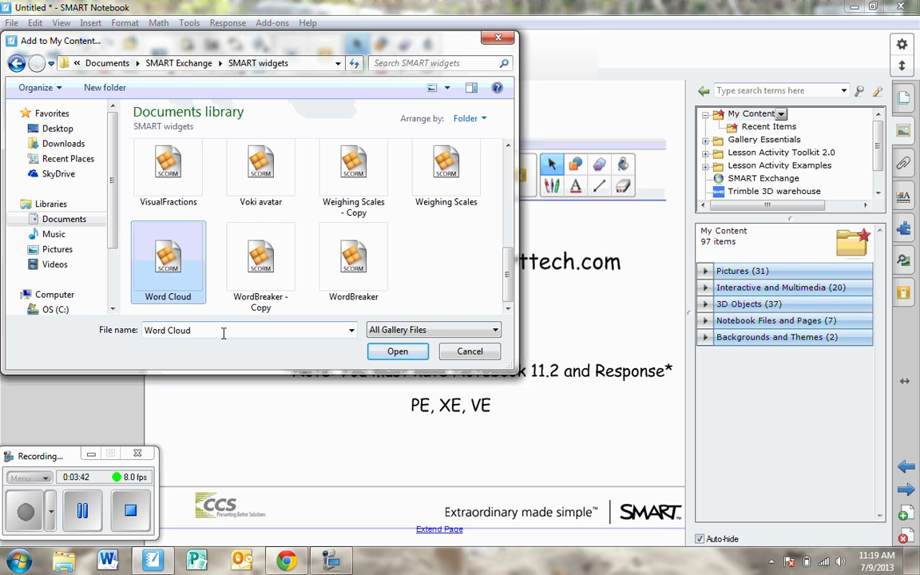
pyautogui.click(494, 356)
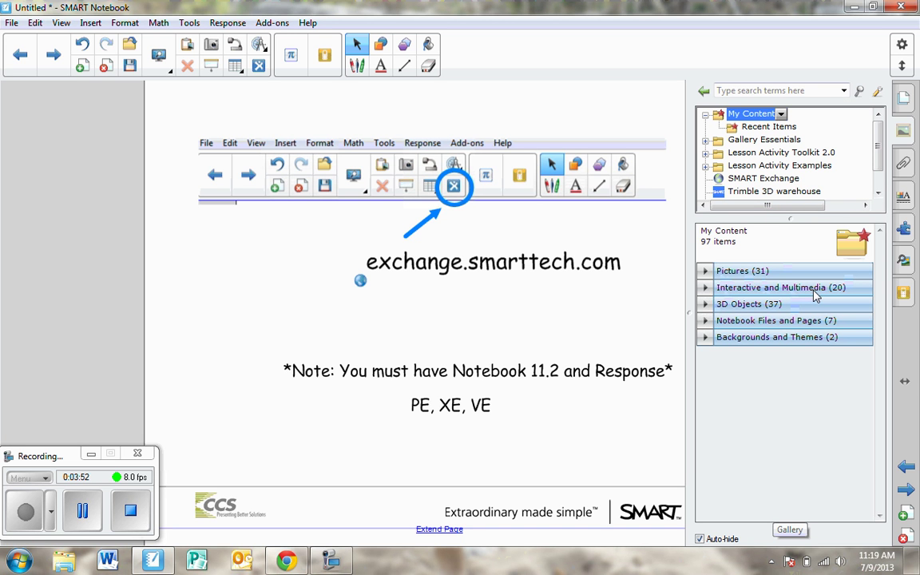
# Add a blank page, place the Word cloud widget from My Content's Interactive and Multimedia category near its middle, and hide the Gallery
pyautogui.click(81, 67)
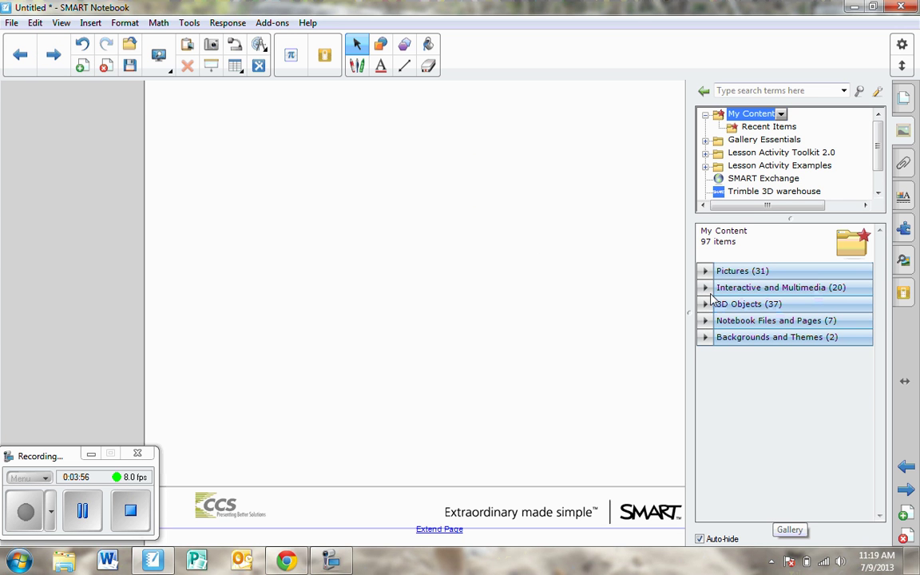
pyautogui.click(706, 292)
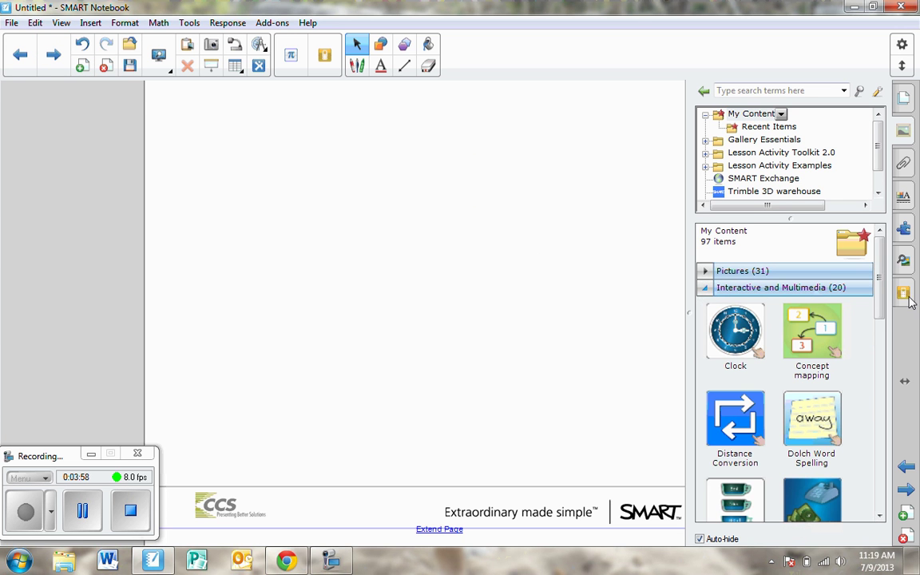
pyautogui.scroll(-1, 884, 291)
pyautogui.moveTo(884, 292); pyautogui.dragTo(864, 478)
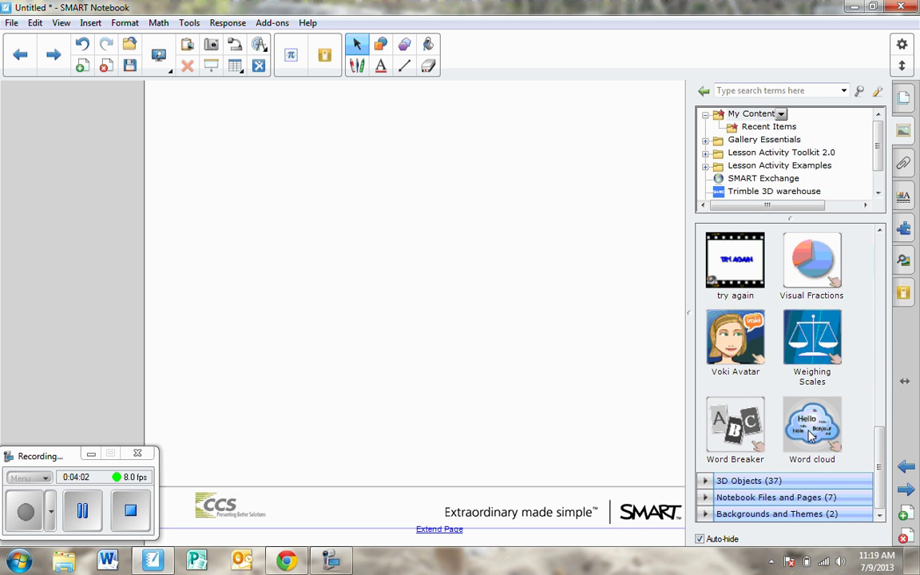
pyautogui.moveTo(811, 433); pyautogui.dragTo(471, 306)
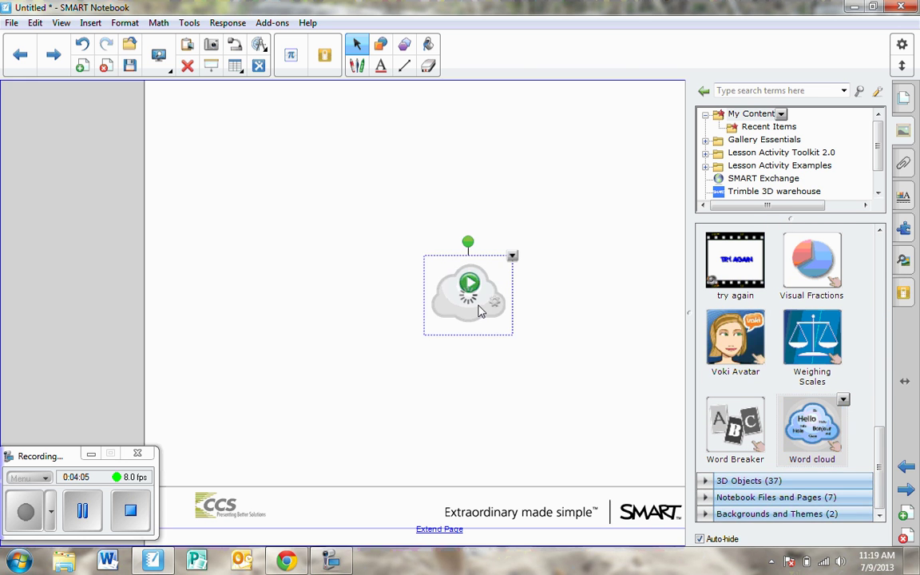
pyautogui.click(905, 99)
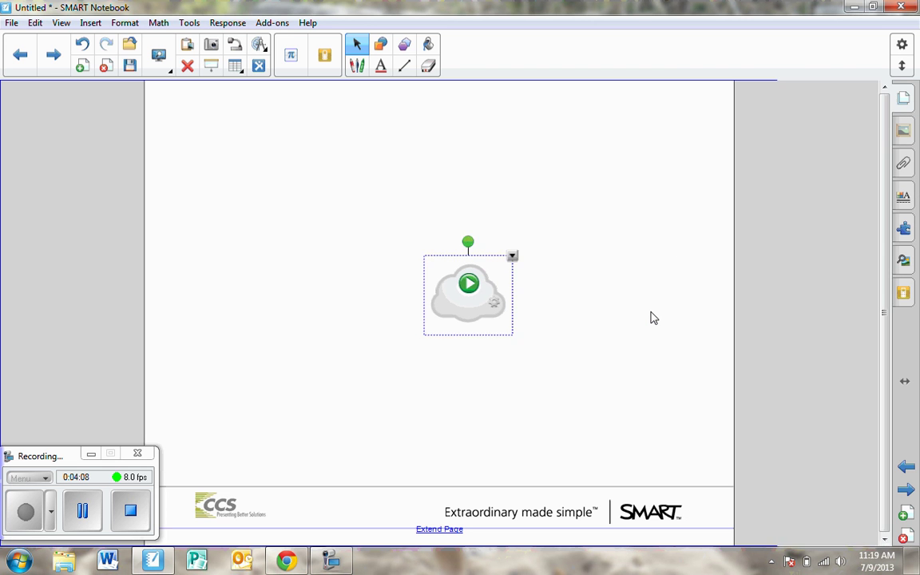
pyautogui.click(652, 317)
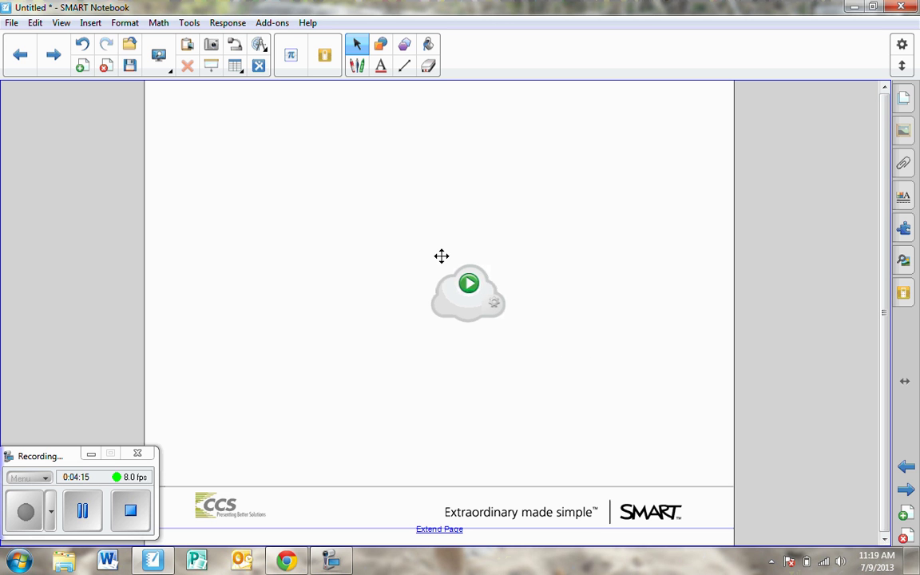
# Set the Word Cloud widget to 5 responses in its settings and start its response session
pyautogui.click(495, 308)
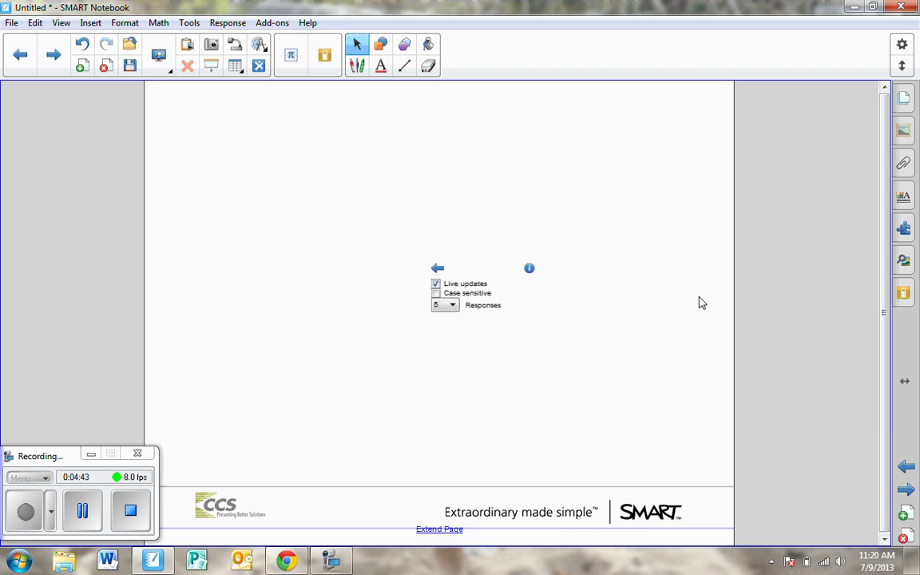
pyautogui.click(453, 307)
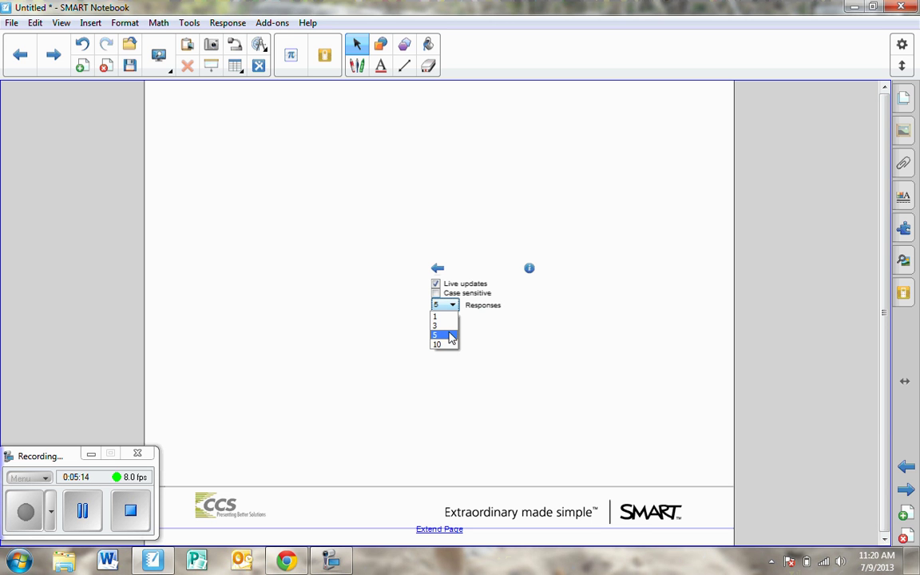
pyautogui.click(449, 336)
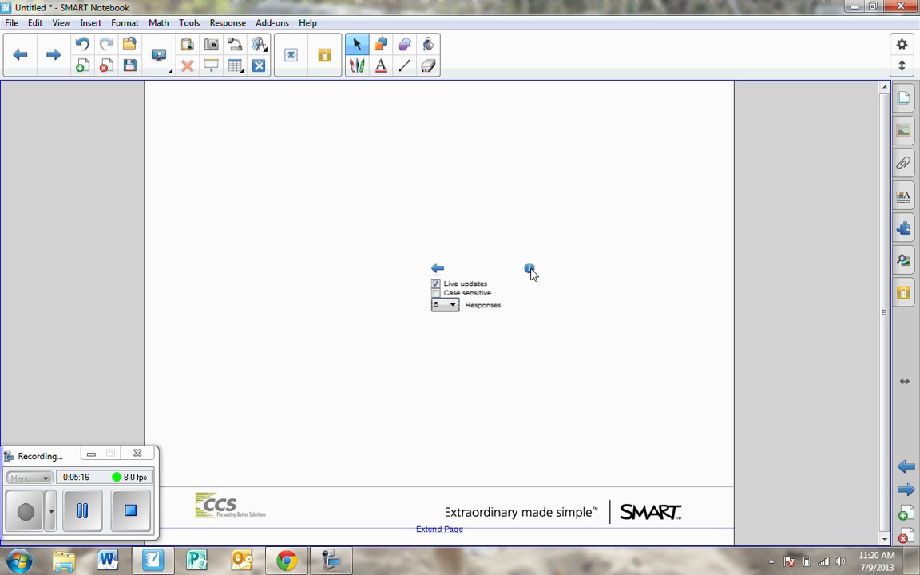
pyautogui.click(437, 270)
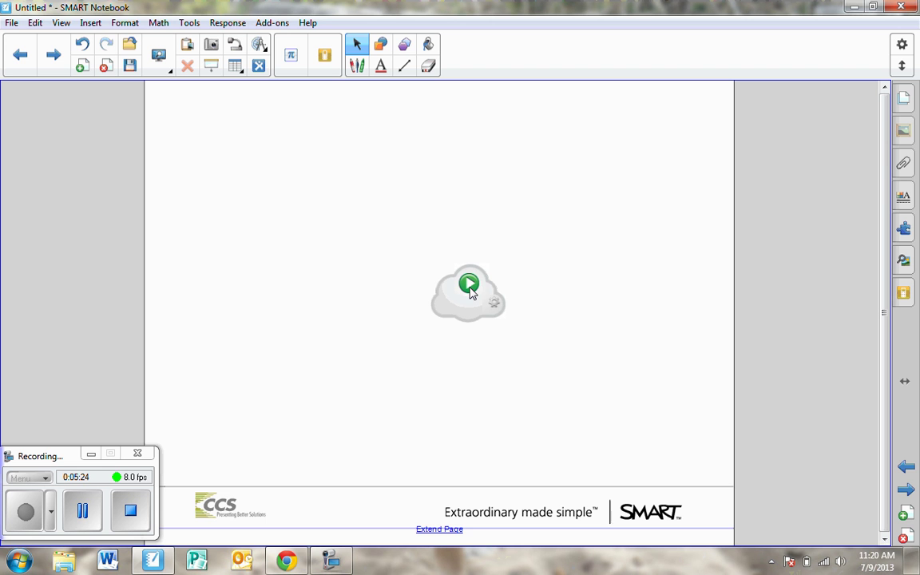
pyautogui.click(469, 286)
# Switch to the SMART Response VE page in Chrome and sign in with the assessment ID shown on the widget, leaving the student ID empty
pyautogui.click(289, 559)
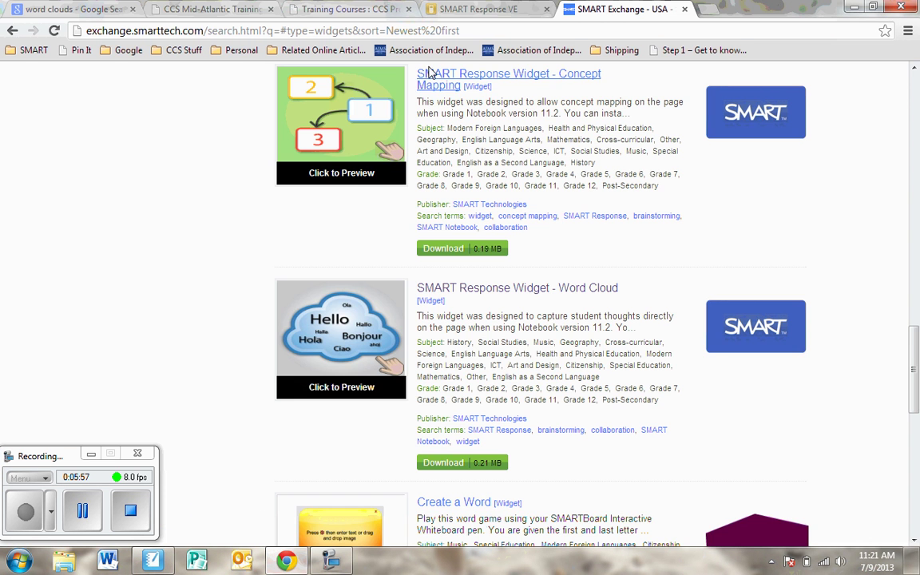
pyautogui.click(467, 9)
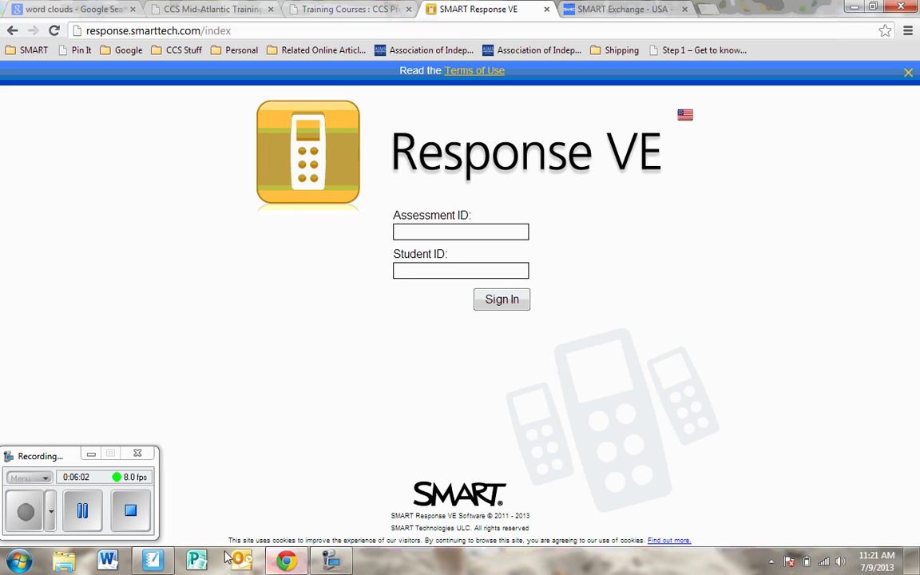
pyautogui.hotkey('alt', 'Tab')
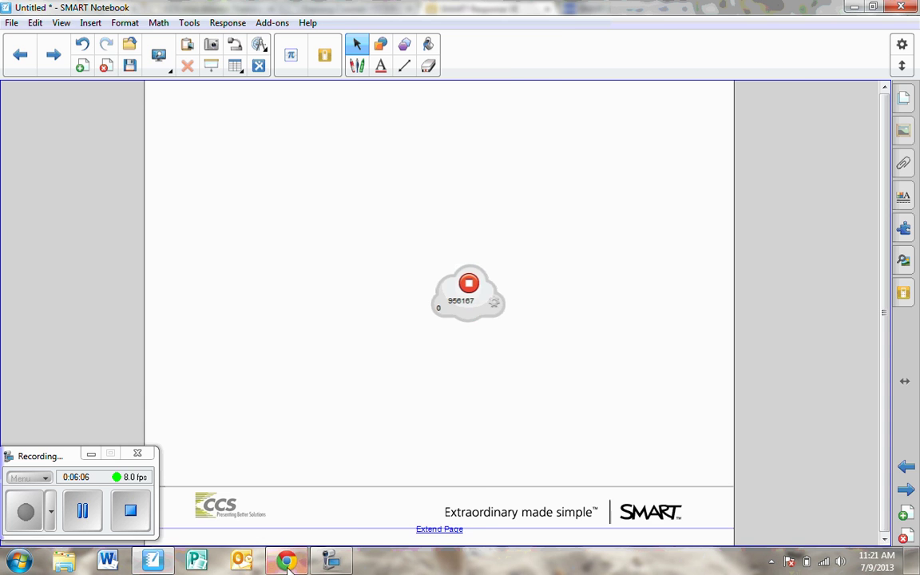
pyautogui.hotkey('alt', 'Tab')
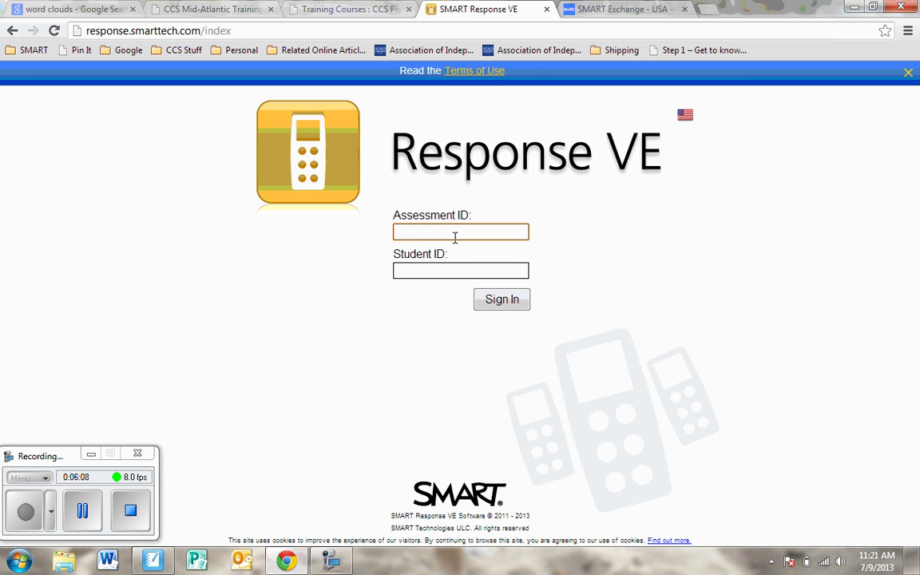
pyautogui.write('956167')
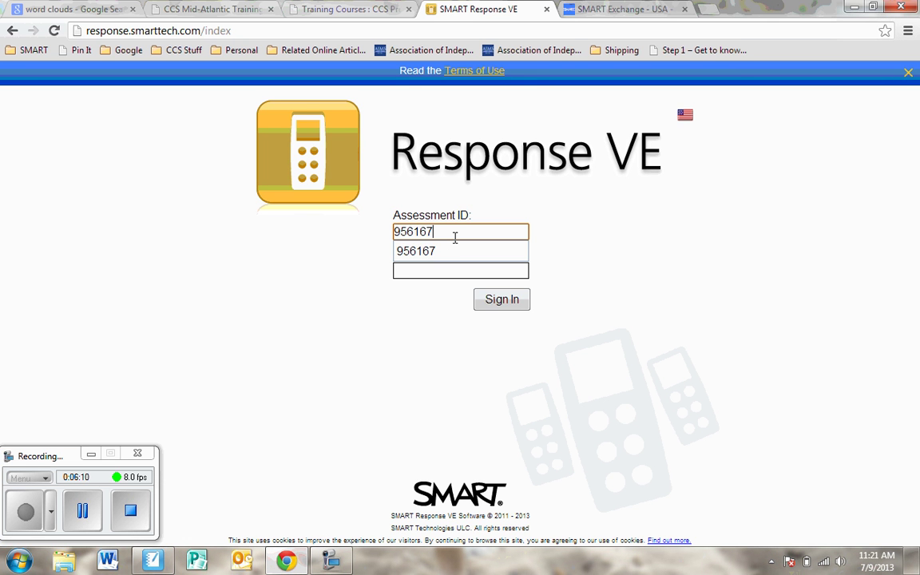
pyautogui.click(479, 252)
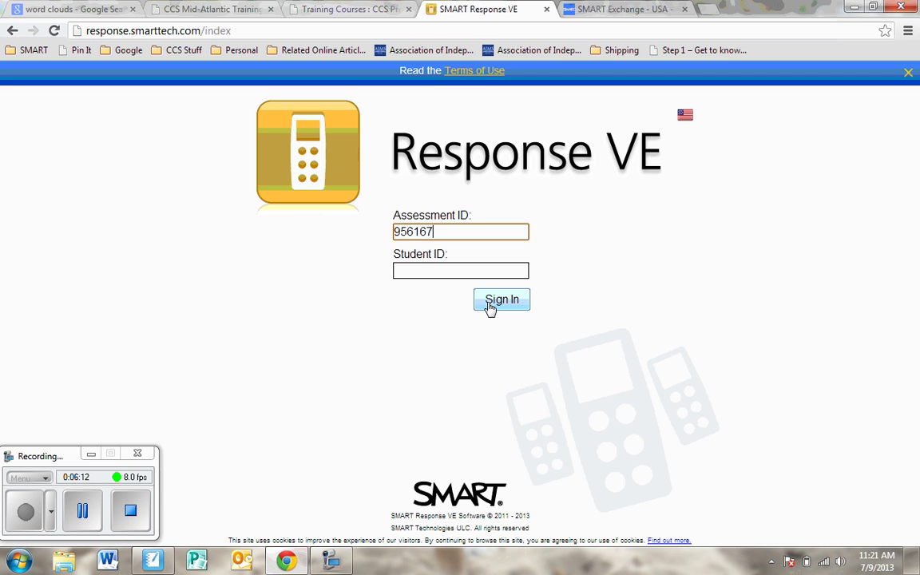
pyautogui.click(489, 307)
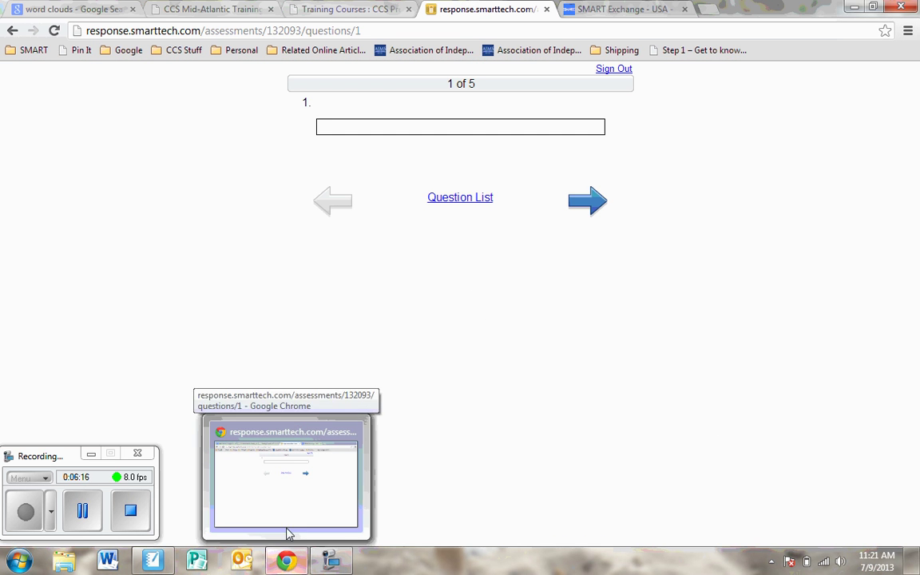
# Switch back to SMART Notebook and move the Word Cloud widget to the page's upper-left corner
pyautogui.click(150, 562)
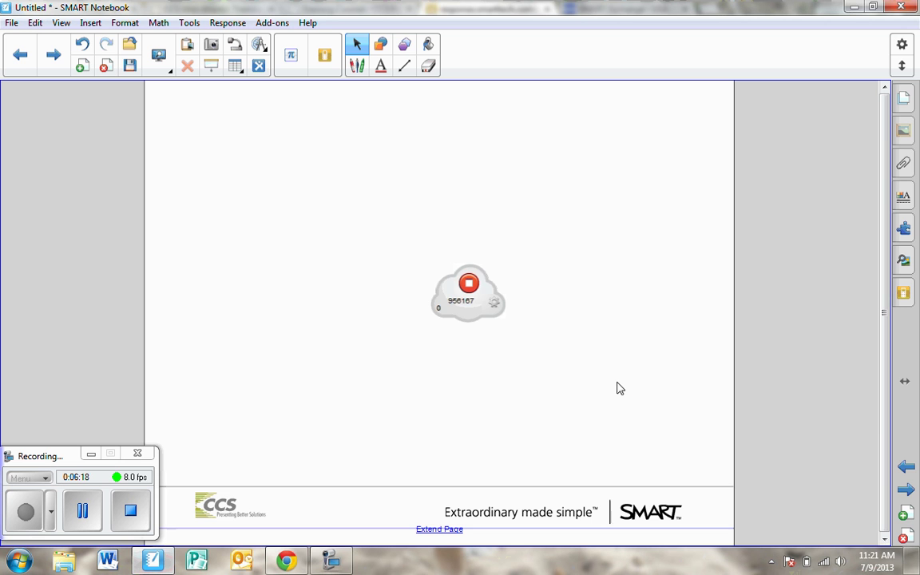
pyautogui.moveTo(477, 316); pyautogui.dragTo(214, 145)
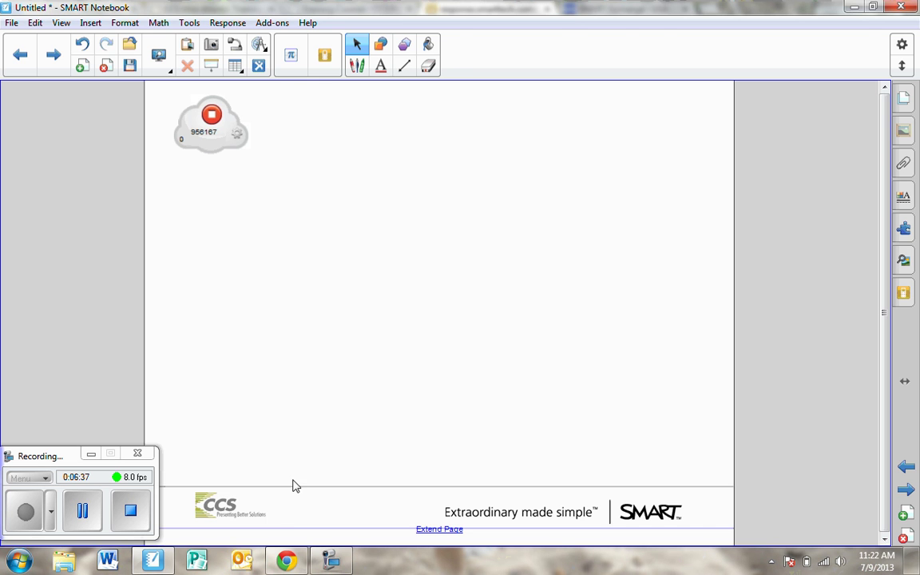
# Return to the response page in Chrome and answer question 1 with "dreary" and question 2 with "gloomy"
pyautogui.click(289, 563)
pyautogui.click(366, 128)
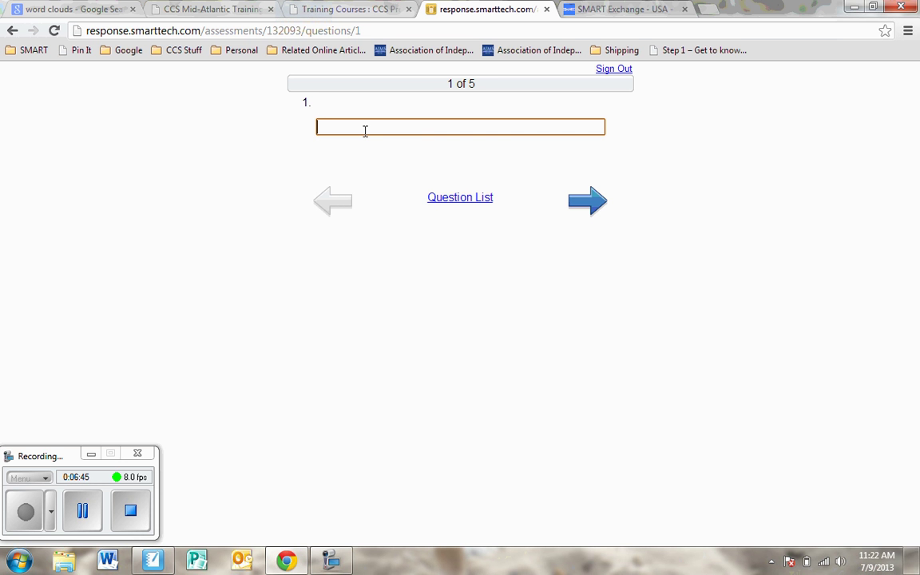
pyautogui.write('dreary')
pyautogui.click(587, 200)
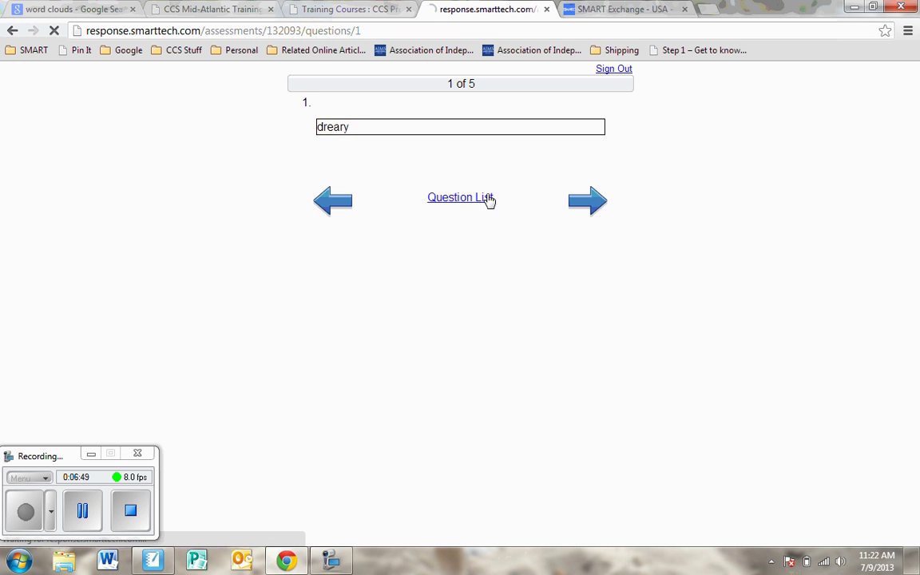
pyautogui.click(360, 128)
pyautogui.write('oomy')
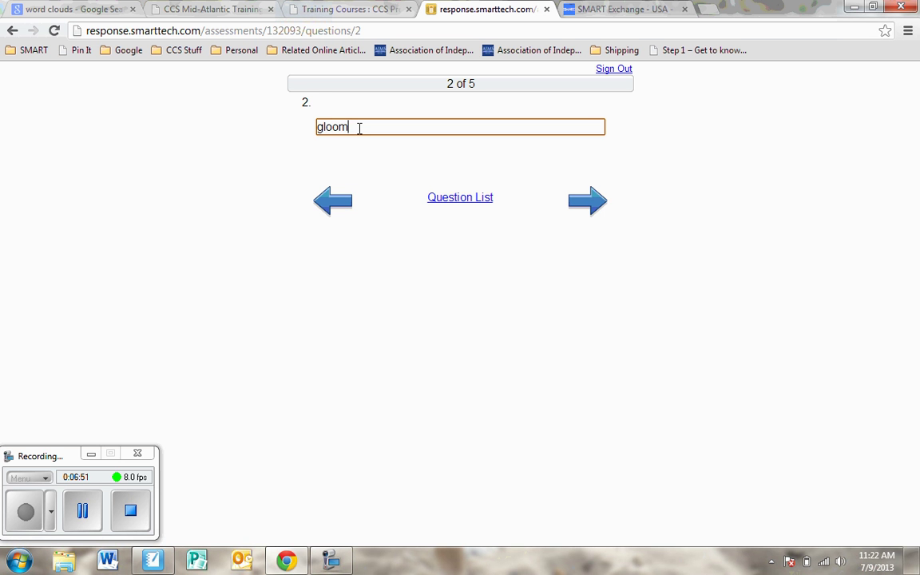
pyautogui.click(581, 206)
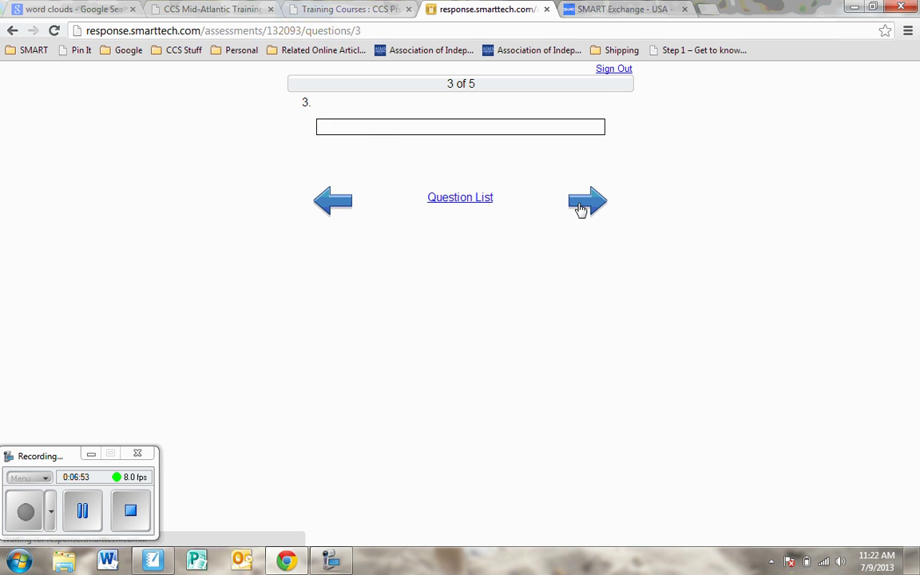
# Answer question 3 with "dark", question 4 with "scary" and question 5 with "suspenseful", and go on to the question list
pyautogui.click(406, 127)
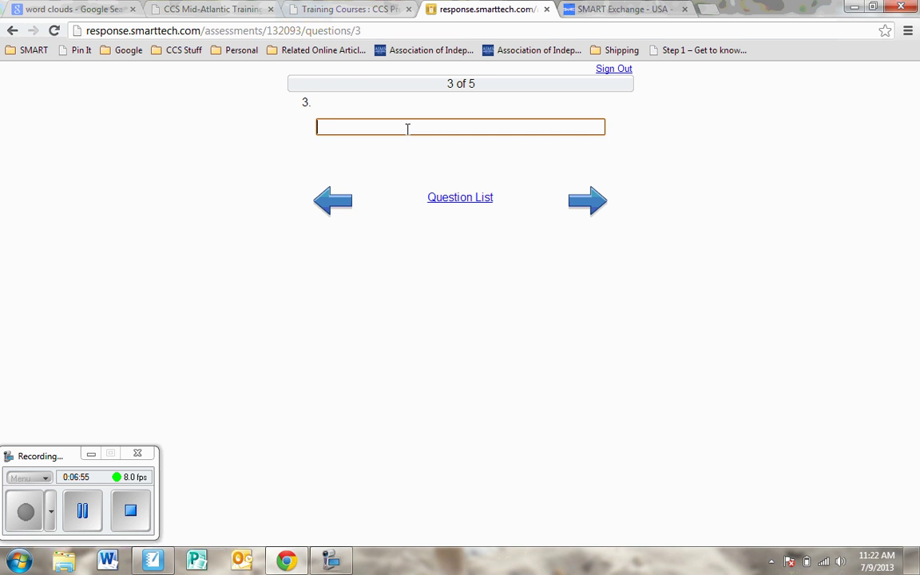
pyautogui.write('dark')
pyautogui.click(589, 203)
pyautogui.click(350, 129)
pyautogui.write('scary')
pyautogui.click(588, 200)
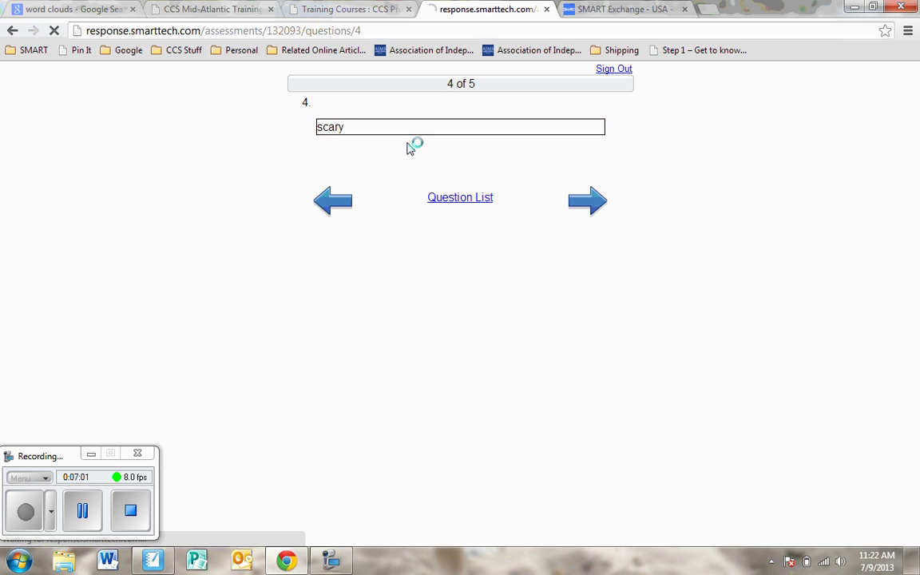
pyautogui.click(333, 127)
pyautogui.write('suspen')
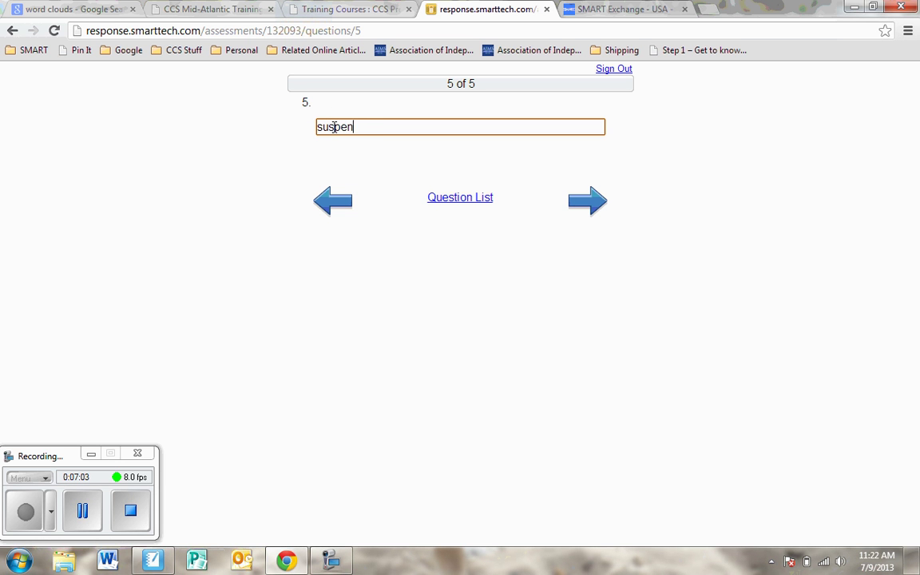
pyautogui.write('seful')
pyautogui.click(579, 210)
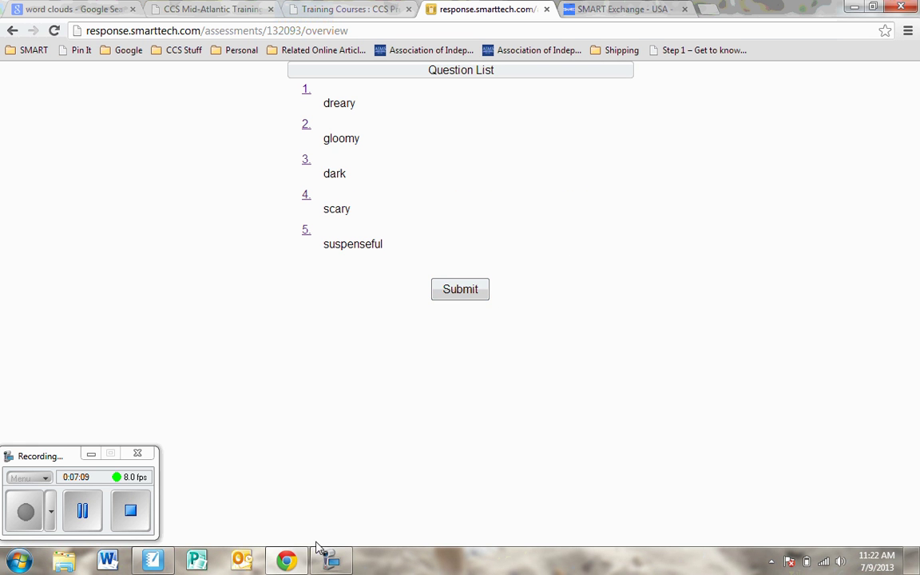
# Submit the five answers on the response page and switch back to SMART Notebook
pyautogui.click(454, 300)
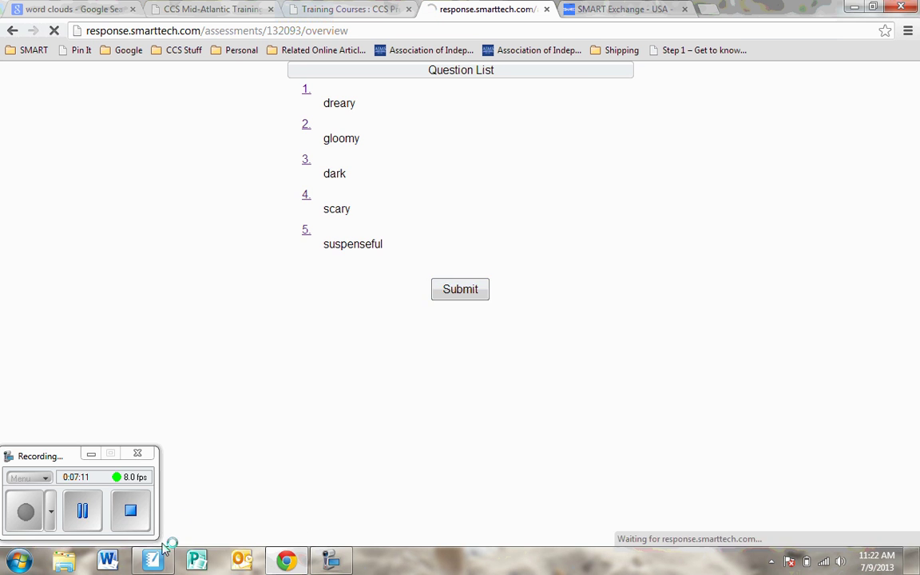
pyautogui.moveTo(159, 565)
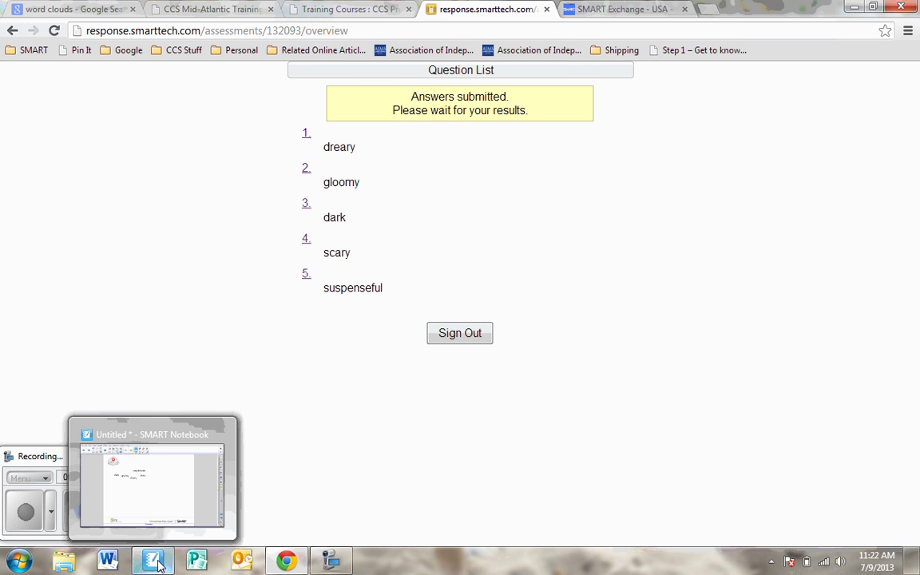
pyautogui.click(152, 477)
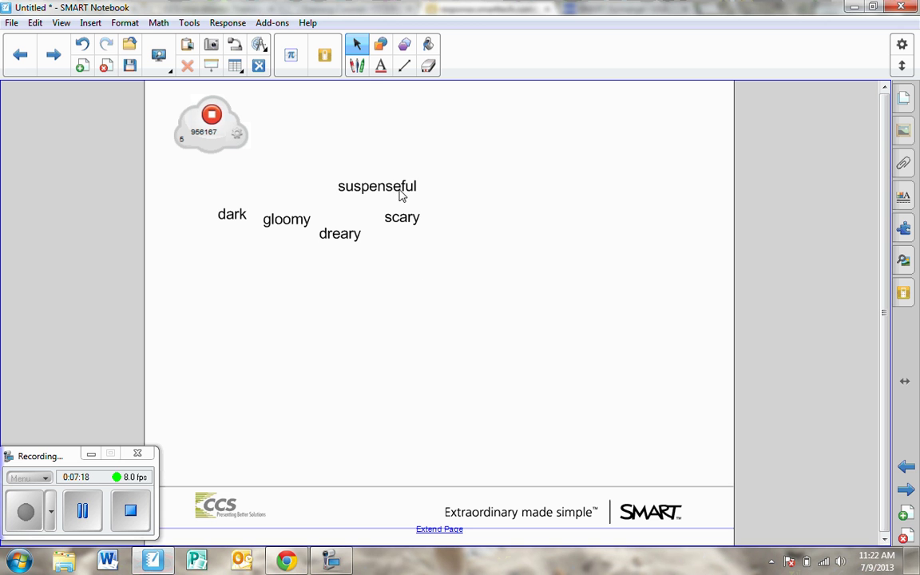
# Spread the words out: "suspenseful" and "scary" towards the page's right side, "dreary" near the middle and "gloomy" lower left
pyautogui.moveTo(400, 190); pyautogui.dragTo(552, 175)
pyautogui.moveTo(402, 221); pyautogui.dragTo(585, 270)
pyautogui.moveTo(342, 239); pyautogui.dragTo(444, 330)
pyautogui.click(291, 218)
pyautogui.moveTo(288, 234); pyautogui.dragTo(262, 334)
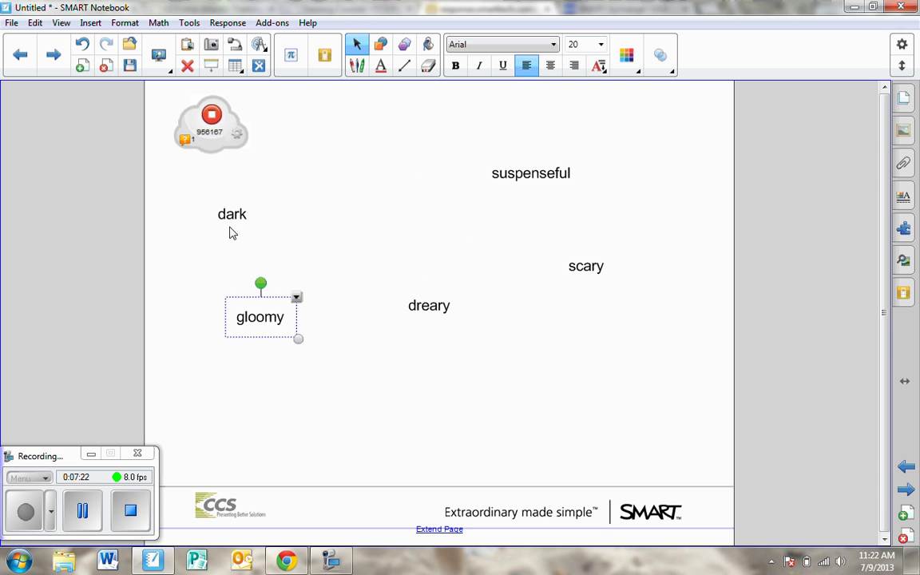
# Place "dark" upper left of the page centre and "gloomy" below and to the left of "dreary"
pyautogui.moveTo(234, 222); pyautogui.dragTo(405, 184)
pyautogui.click(337, 265)
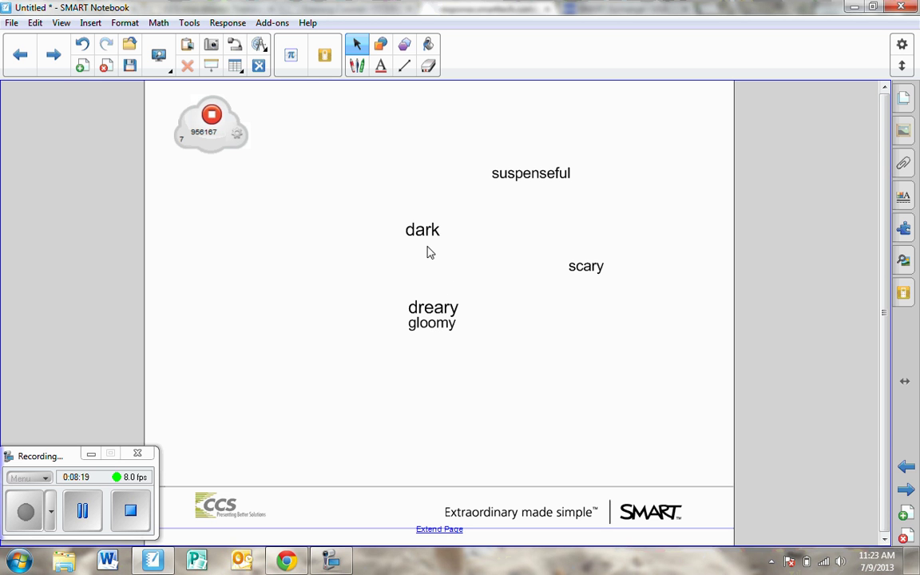
pyautogui.moveTo(427, 252); pyautogui.dragTo(349, 225)
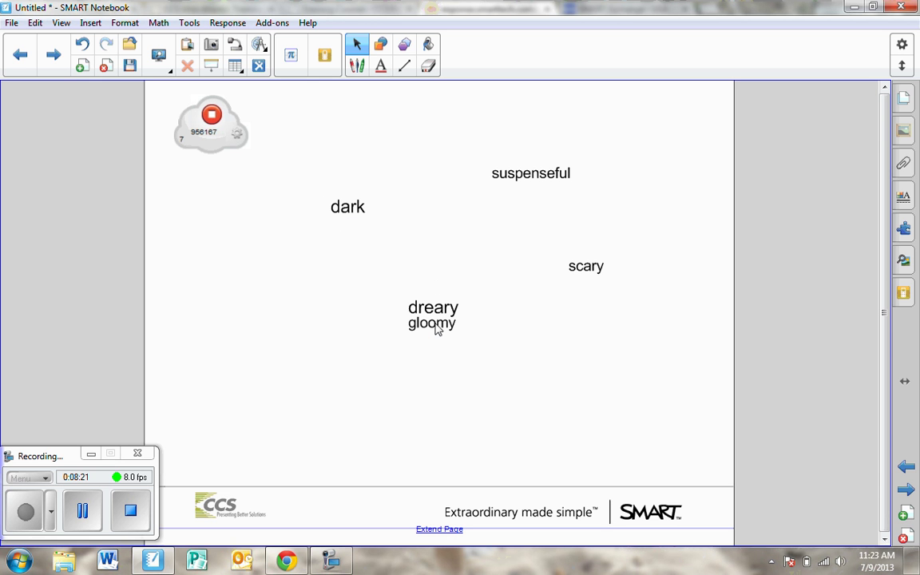
pyautogui.moveTo(438, 330); pyautogui.dragTo(337, 349)
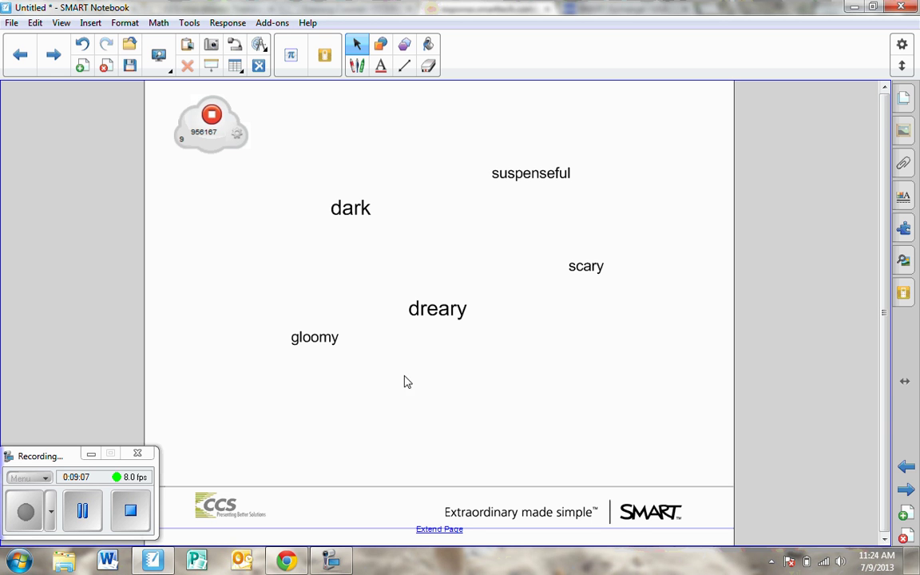
# Rearrange the words around a central "dark", with "suspenseful" above, "scary" to the right, "dreary" below and "gloomy" to the lower left
pyautogui.moveTo(358, 211); pyautogui.dragTo(332, 203)
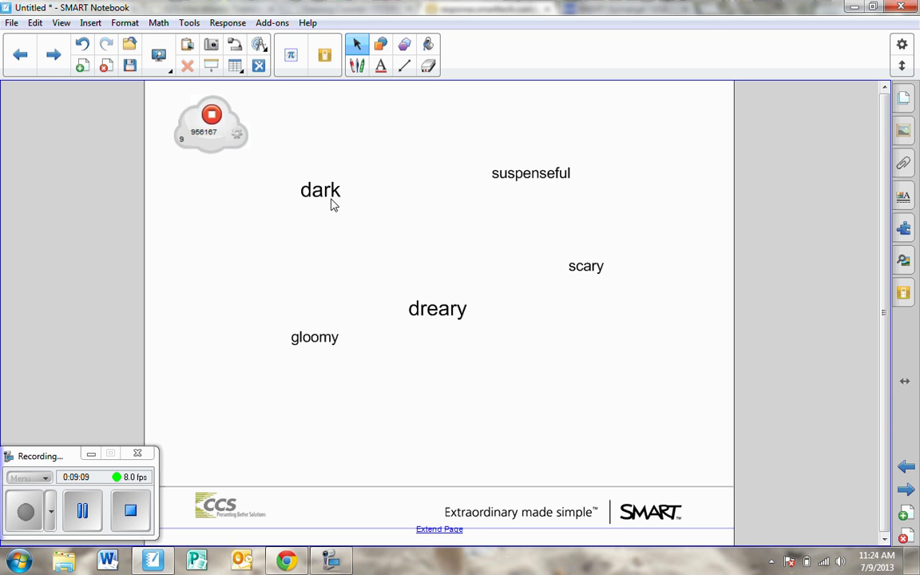
pyautogui.moveTo(431, 319); pyautogui.dragTo(490, 353)
pyautogui.moveTo(312, 201); pyautogui.dragTo(465, 268)
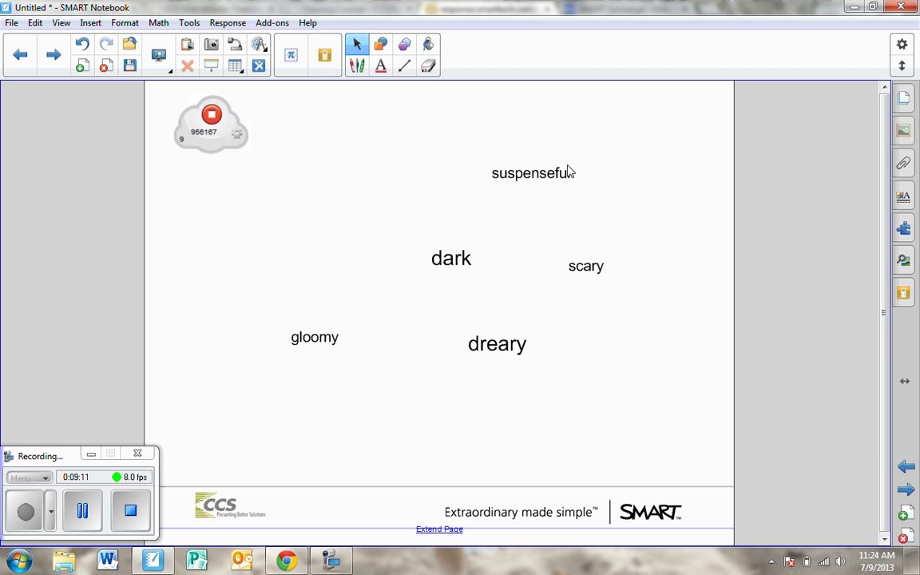
pyautogui.moveTo(568, 171); pyautogui.dragTo(505, 179)
pyautogui.moveTo(589, 270); pyautogui.dragTo(618, 269)
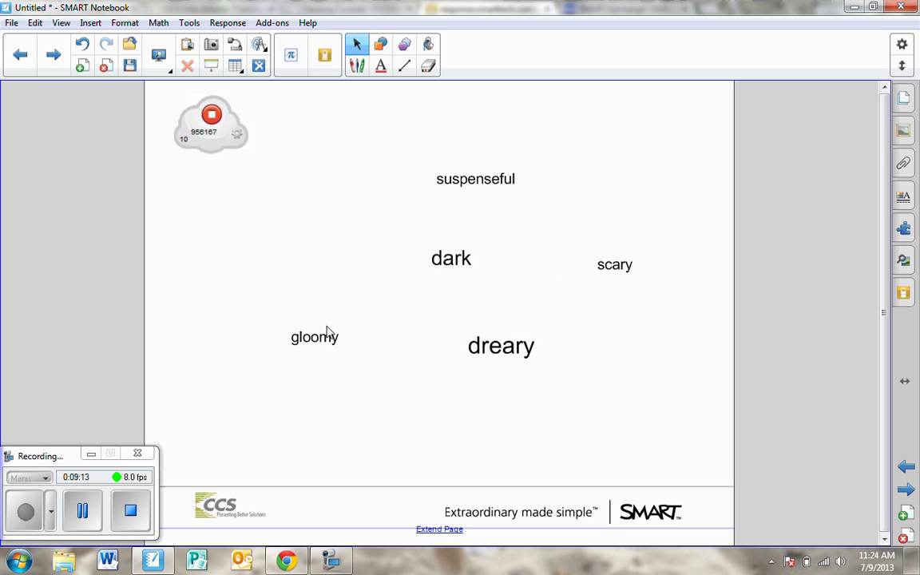
pyautogui.moveTo(326, 330); pyautogui.dragTo(400, 294)
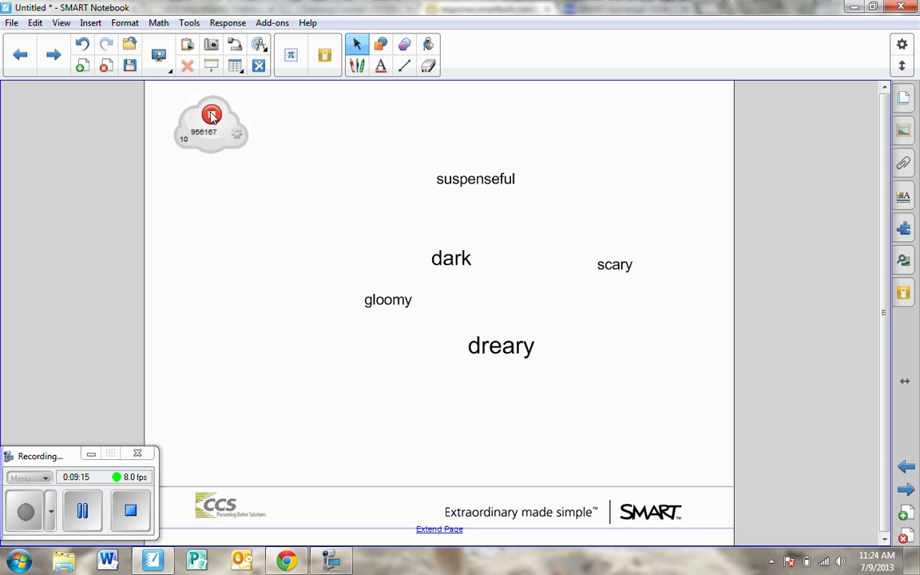
pyautogui.moveTo(489, 185); pyautogui.dragTo(547, 192)
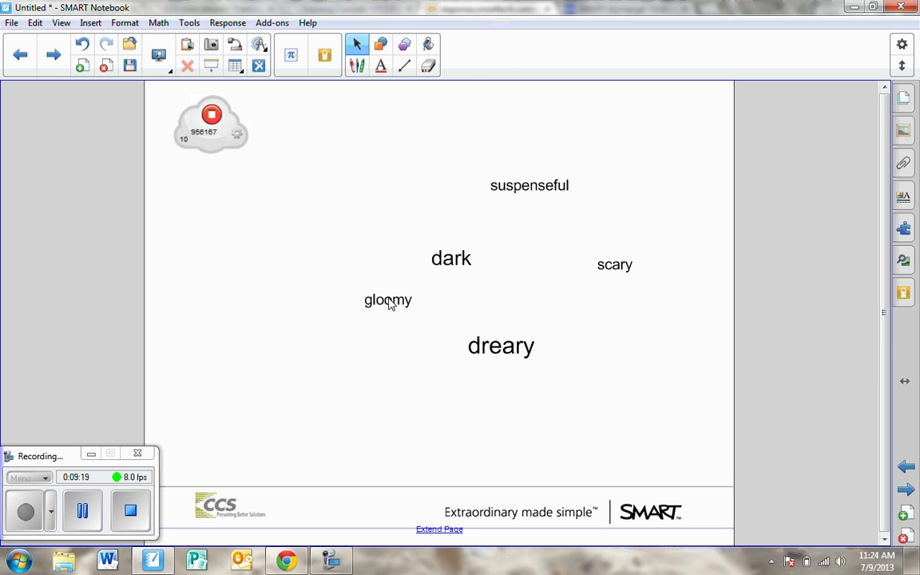
pyautogui.moveTo(390, 304); pyautogui.dragTo(366, 313)
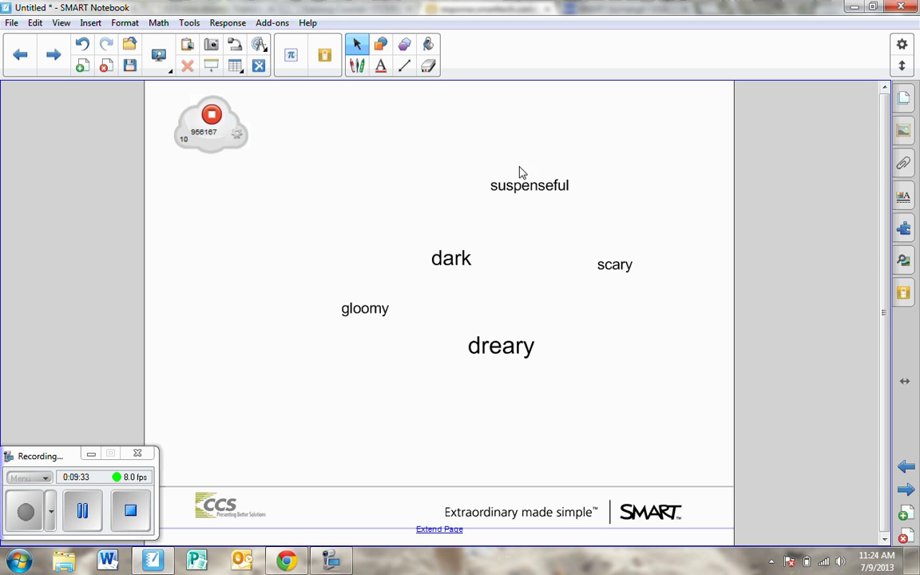
# Stop the Word Cloud session, check the results on the response page in Chrome, and minimize the browser
pyautogui.click(211, 118)
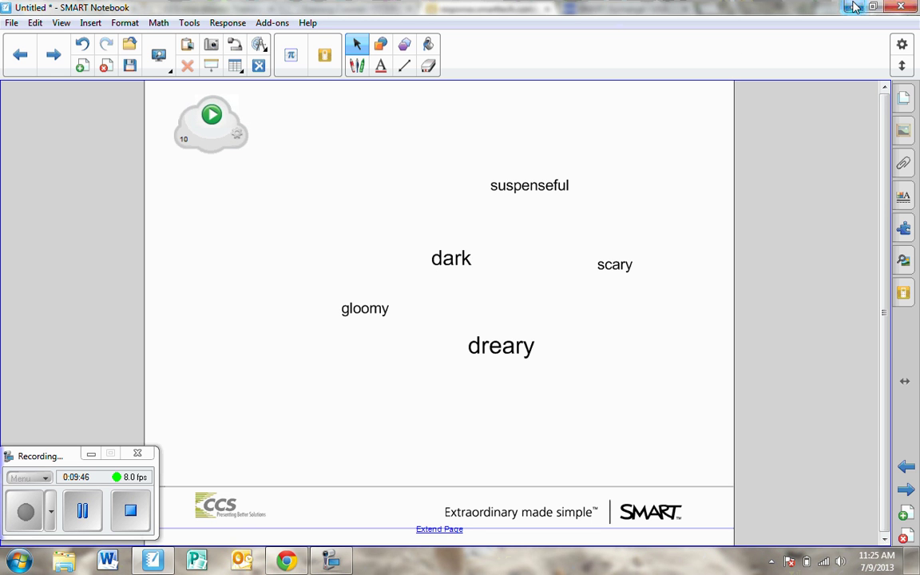
pyautogui.click(284, 561)
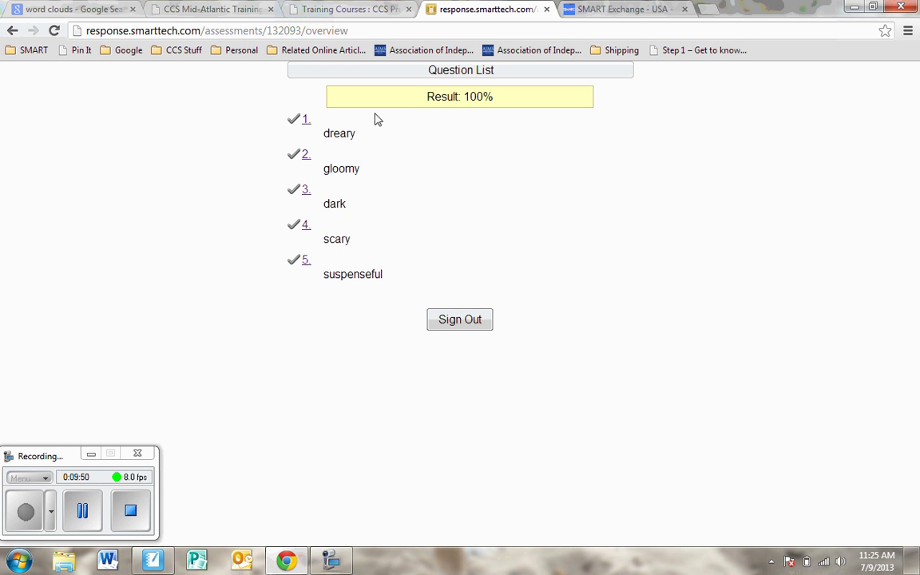
pyautogui.moveTo(320, 196); pyautogui.dragTo(349, 328)
pyautogui.click(644, 349)
pyautogui.click(852, 9)
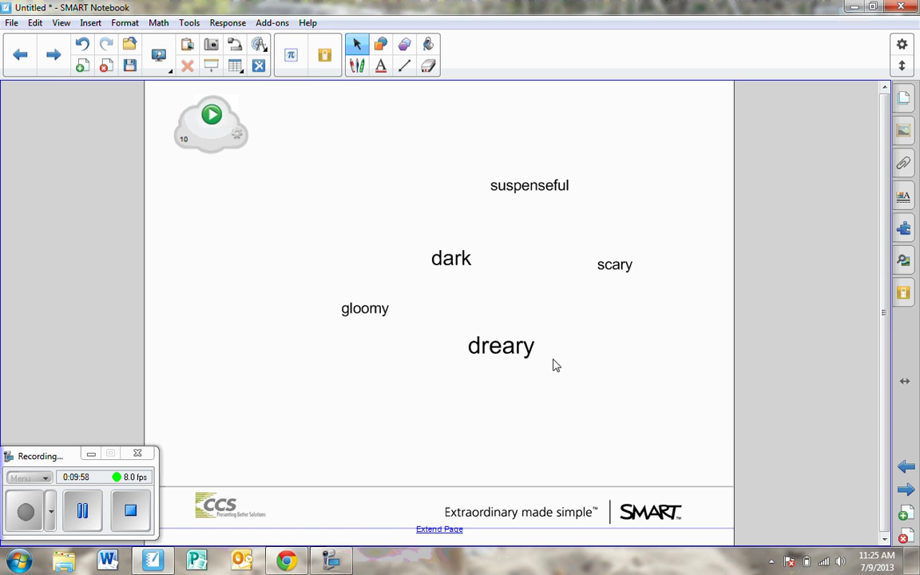
# Delete the Word Cloud widget, then move "suspenseful" above "gloomy" and "dark" above "dreary"
pyautogui.moveTo(295, 183); pyautogui.dragTo(166, 65)
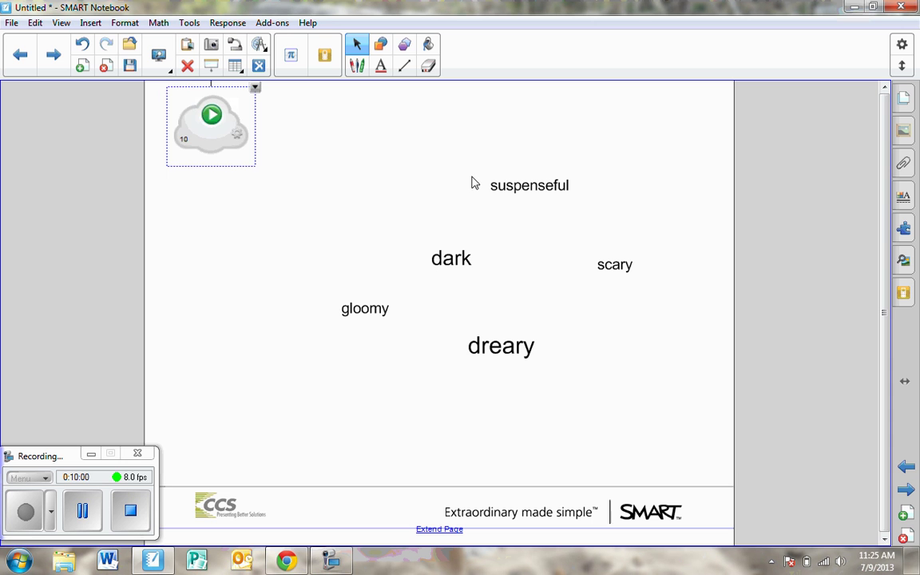
pyautogui.press('Delete')
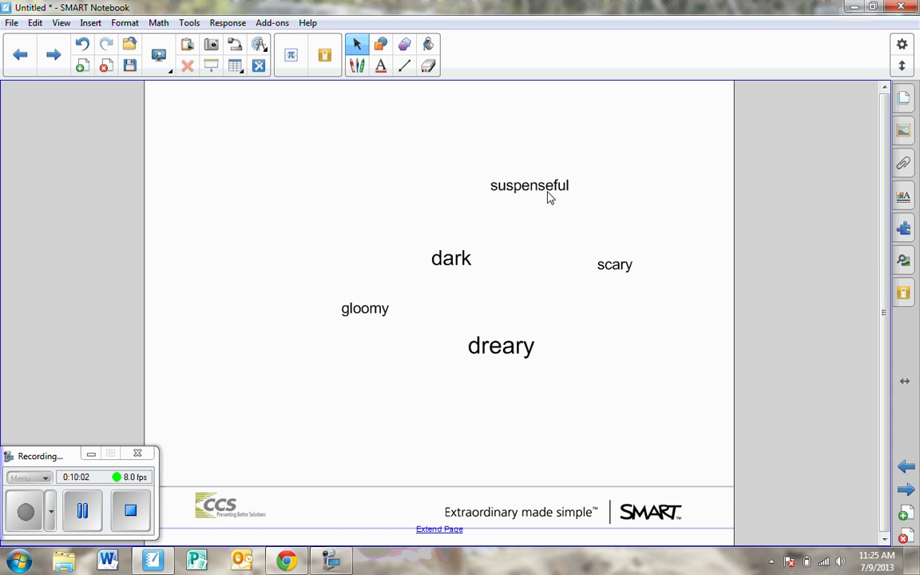
pyautogui.moveTo(546, 196); pyautogui.dragTo(379, 194)
pyautogui.moveTo(451, 258); pyautogui.dragTo(509, 230)
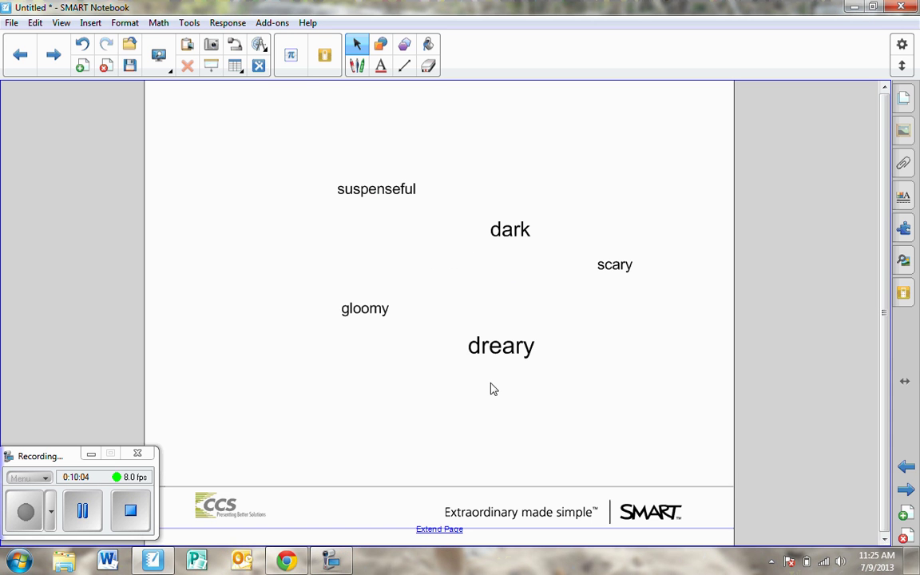
# Minimize SMART Notebook and examine the shapes, colours and word angles of the word cloud examples in Chrome's Google Images results
pyautogui.click(854, 14)
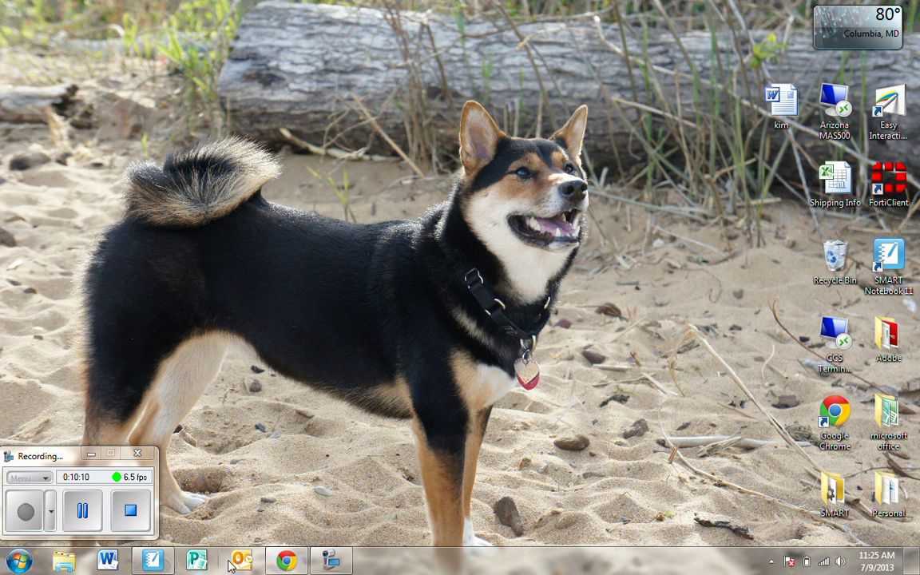
pyautogui.click(286, 561)
pyautogui.click(91, 7)
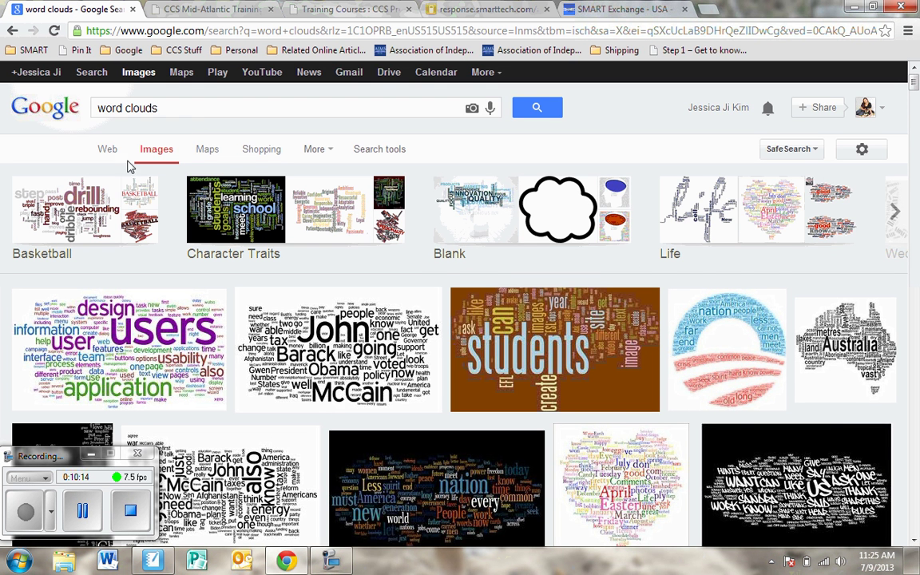
pyautogui.scroll(-2, 874, 294)
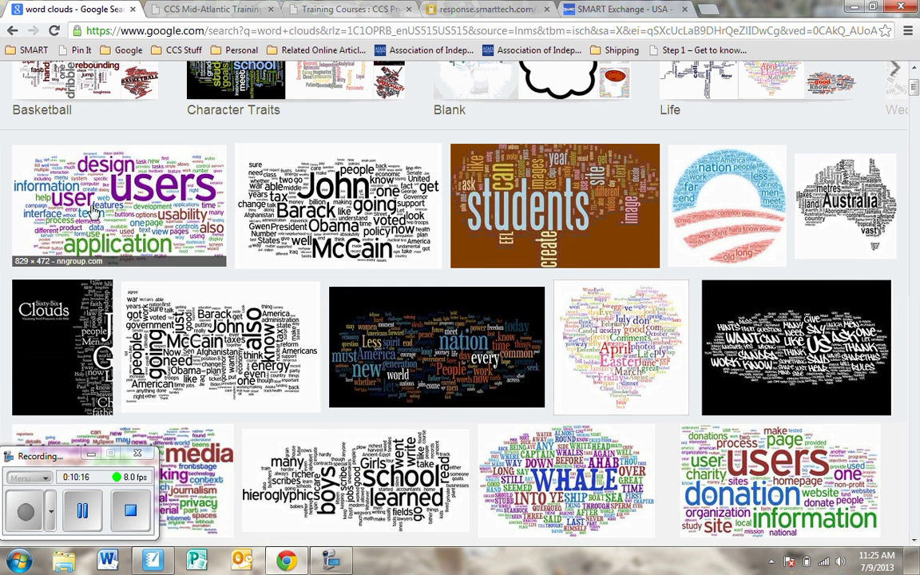
pyautogui.scroll(-2, 719, 409)
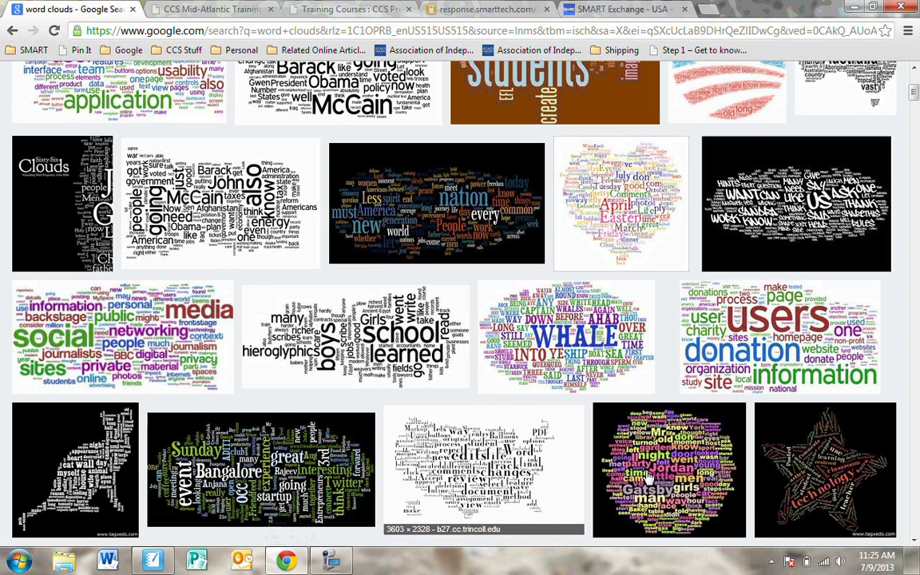
pyautogui.scroll(-3, 729, 461)
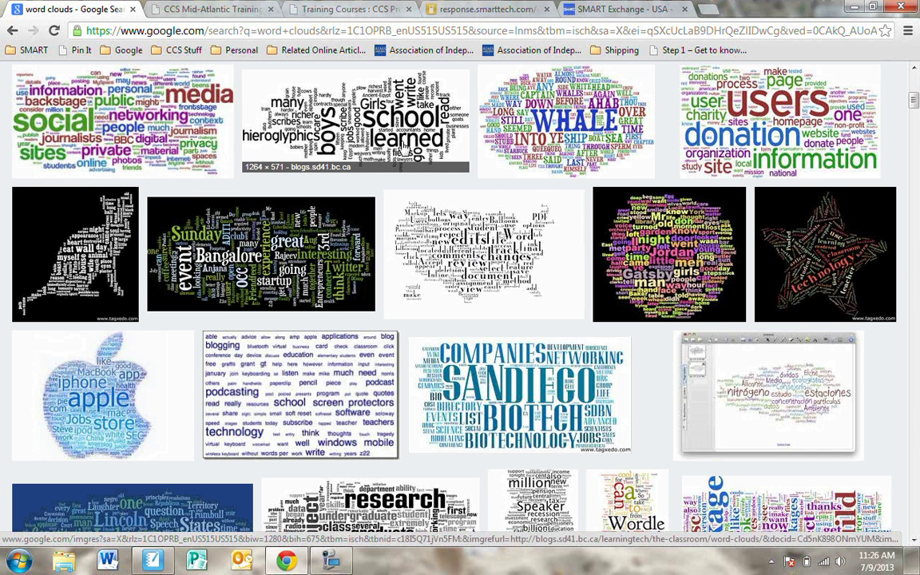
pyautogui.scroll(-1, 881, 405)
pyautogui.scroll(-2, 881, 406)
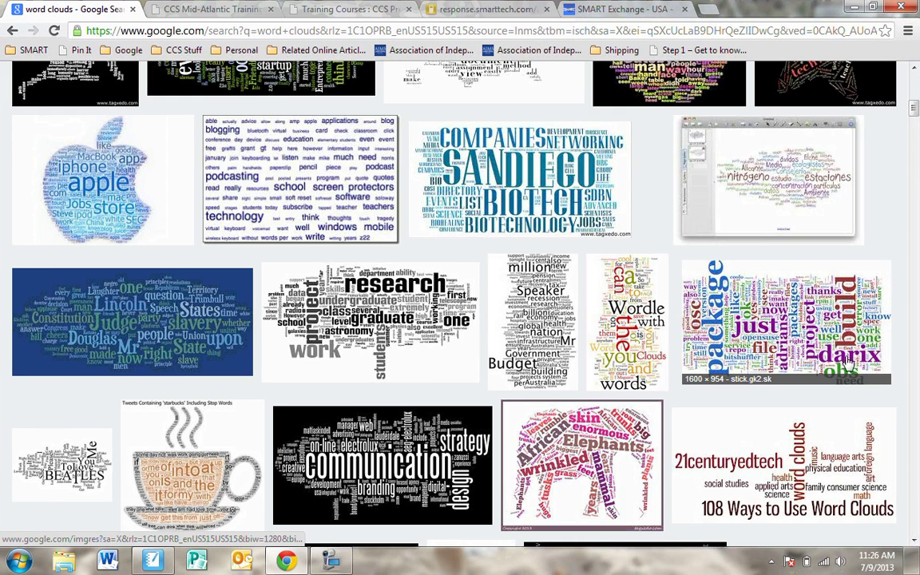
pyautogui.scroll(-2, 853, 366)
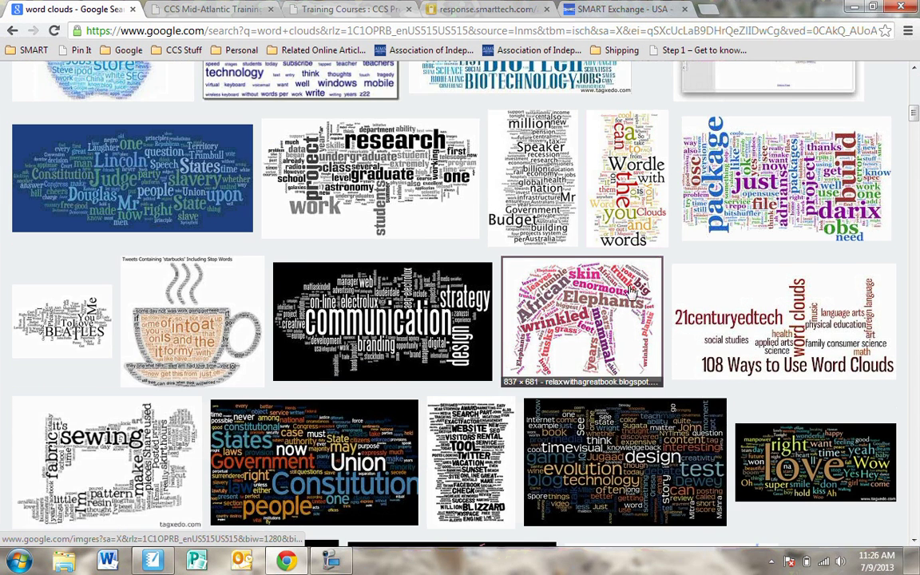
pyautogui.scroll(-3, 886, 423)
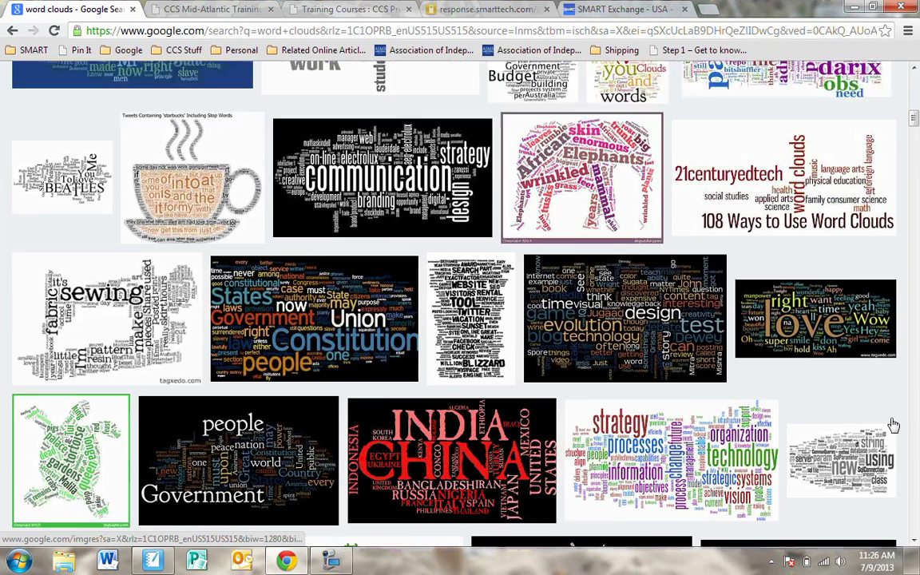
pyautogui.scroll(-3, 882, 435)
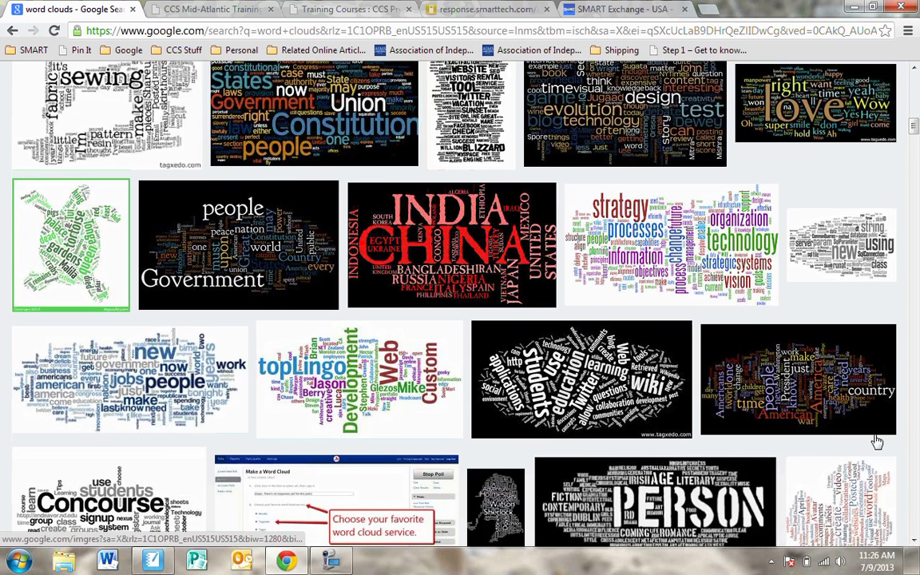
pyautogui.scroll(-1, 716, 452)
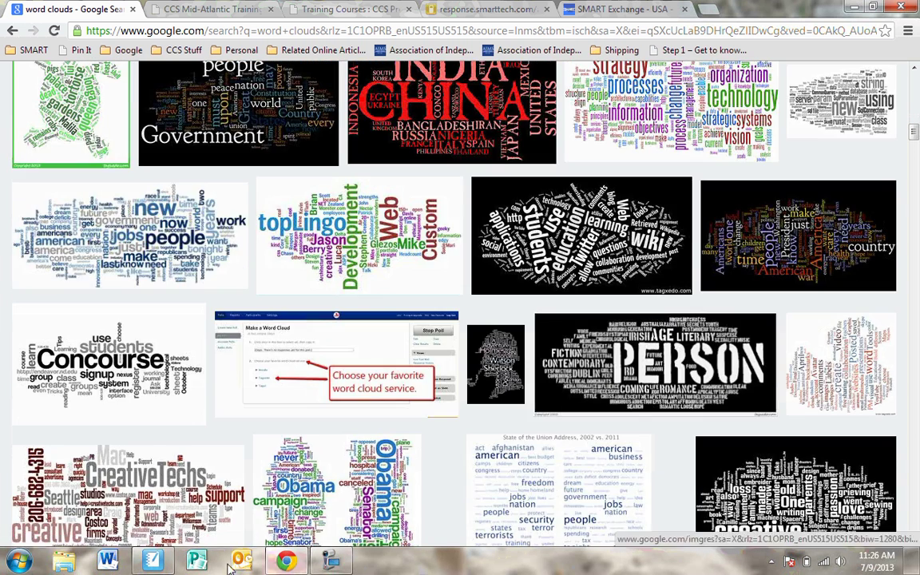
# Switch back to SMART Notebook, tilt "suspenseful" upward and "gloomy" downward, and move both words further left on the page
pyautogui.click(159, 561)
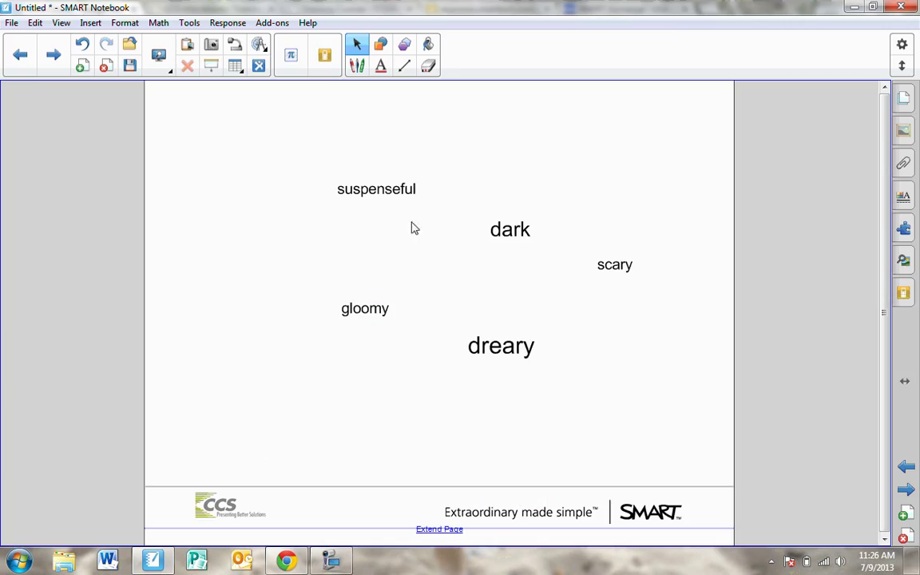
pyautogui.click(367, 194)
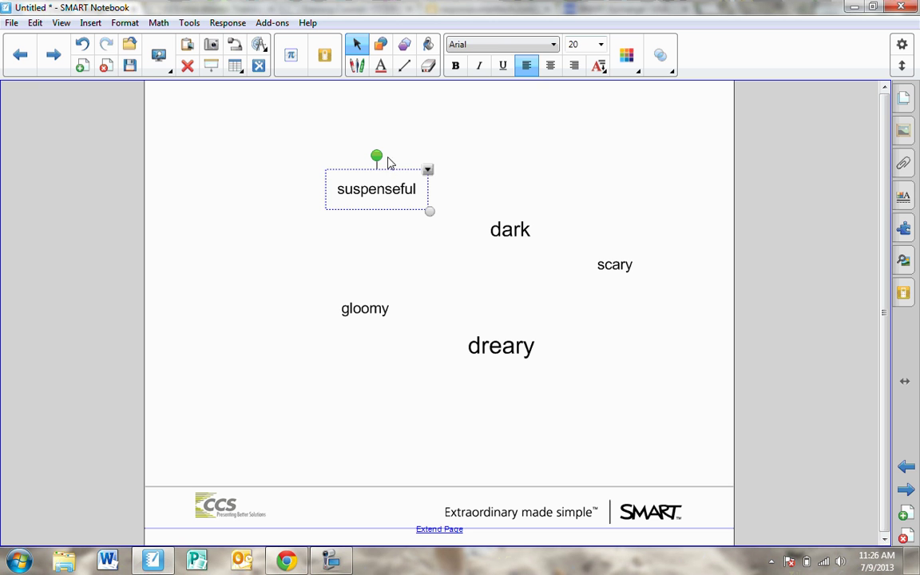
pyautogui.moveTo(379, 158); pyautogui.dragTo(301, 210)
pyautogui.click(370, 317)
pyautogui.moveTo(363, 273); pyautogui.dragTo(388, 283)
pyautogui.moveTo(384, 324); pyautogui.dragTo(328, 345)
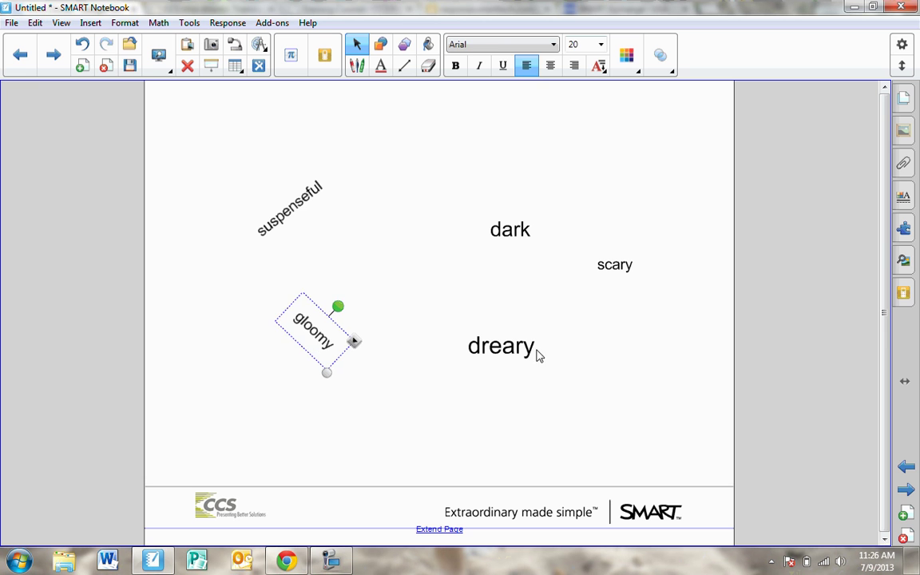
# Tilt "dreary" slightly upward and place it between "suspenseful" and "gloomy", tilt "dark" downward, and move "scary" to the lower right of "dreary"
pyautogui.click(508, 332)
pyautogui.moveTo(503, 310); pyautogui.dragTo(493, 316)
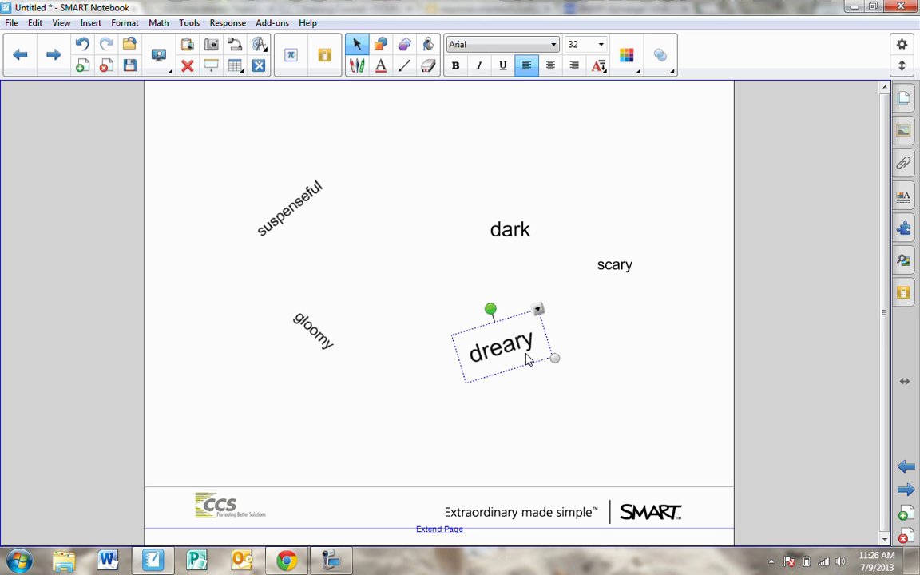
pyautogui.moveTo(526, 360); pyautogui.dragTo(404, 289)
pyautogui.click(509, 230)
pyautogui.moveTo(513, 199); pyautogui.dragTo(533, 209)
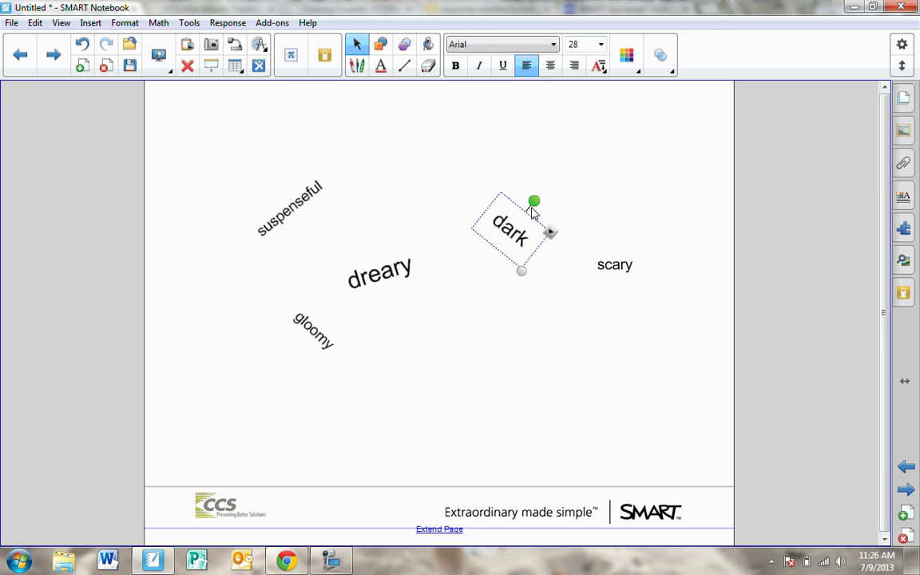
pyautogui.moveTo(624, 267); pyautogui.dragTo(467, 310)
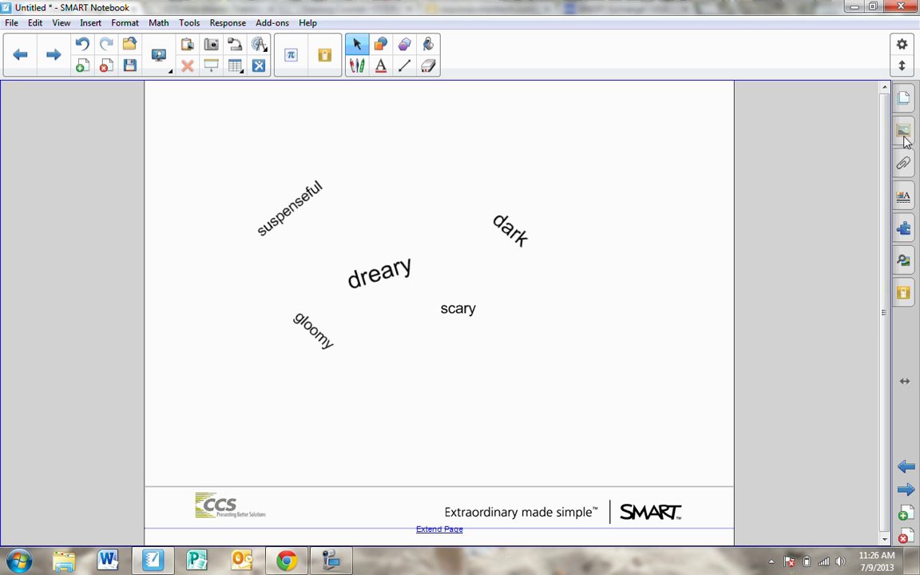
# Go to the Resources page and move the contact e-mail line slightly up and to the right, beneath the blue banner
pyautogui.click(905, 489)
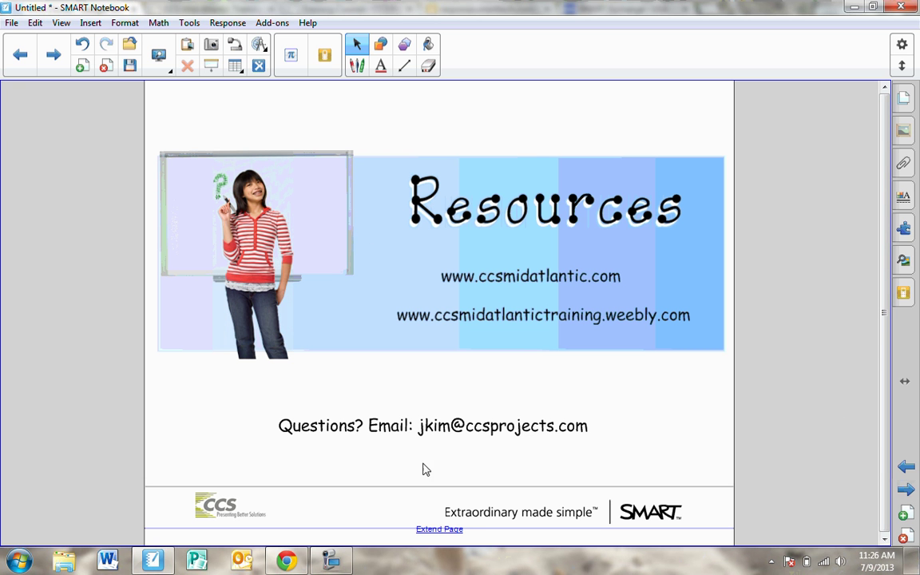
pyautogui.moveTo(438, 429); pyautogui.dragTo(458, 399)
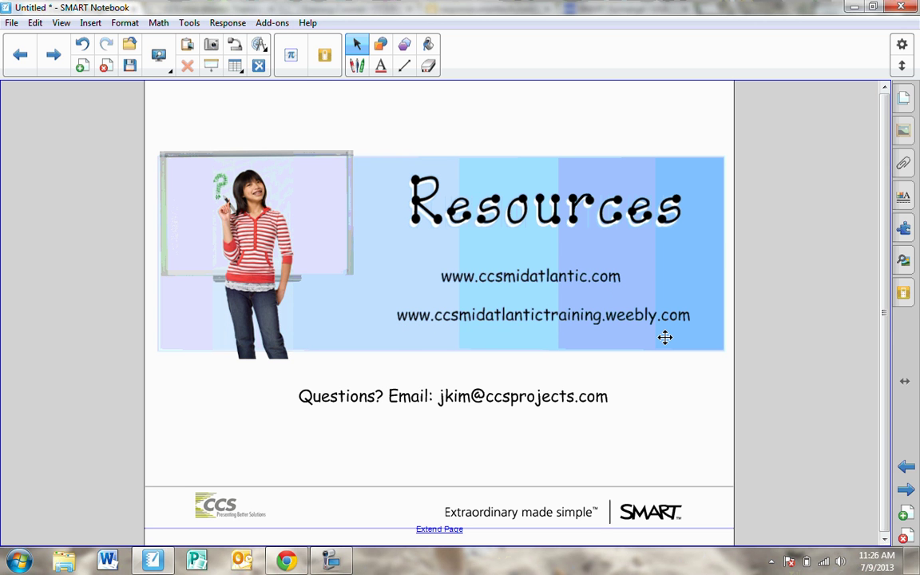
# Switch to Chrome and review the courses, prices, dates and registration options on the CCS Mid Atlantic training courses page
pyautogui.click(286, 558)
pyautogui.click(334, 9)
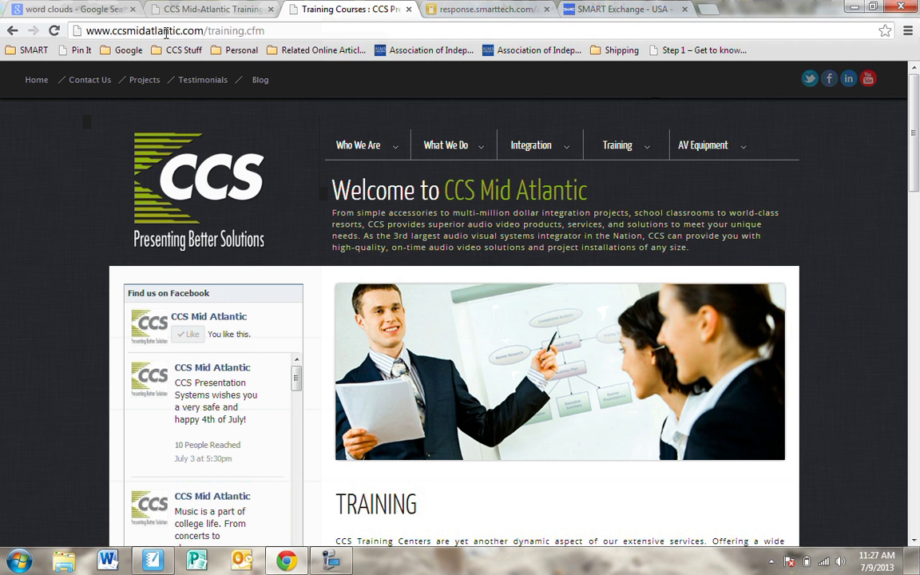
pyautogui.moveTo(616, 151)
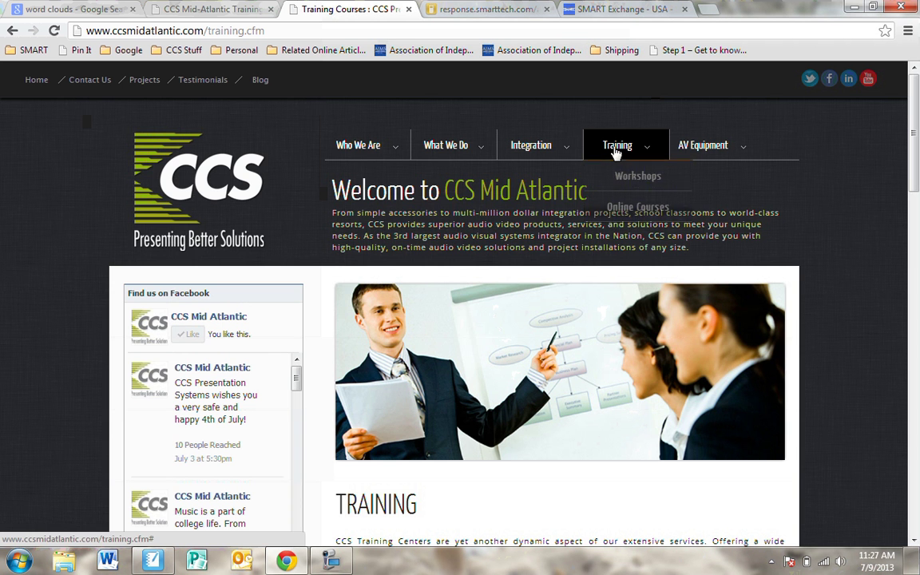
pyautogui.scroll(-5, 859, 336)
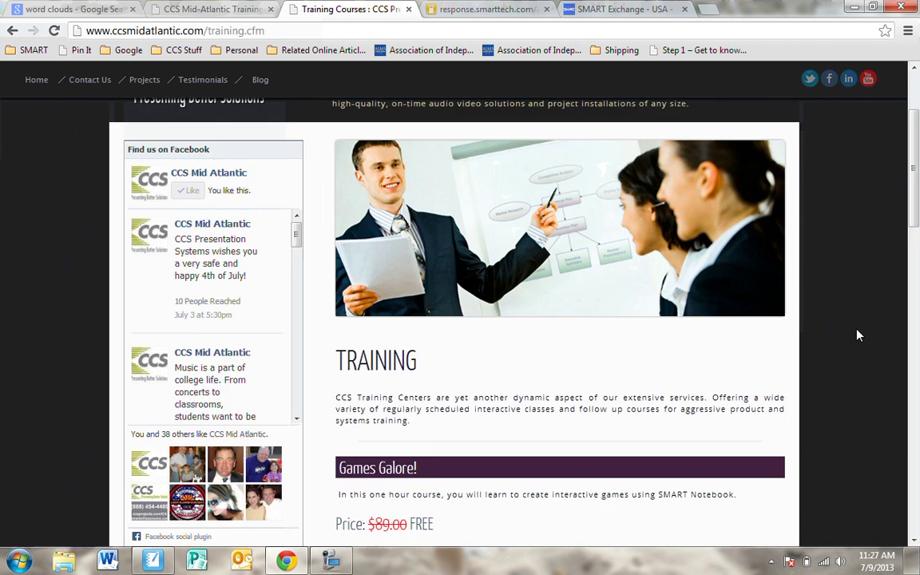
pyautogui.scroll(-1, 858, 337)
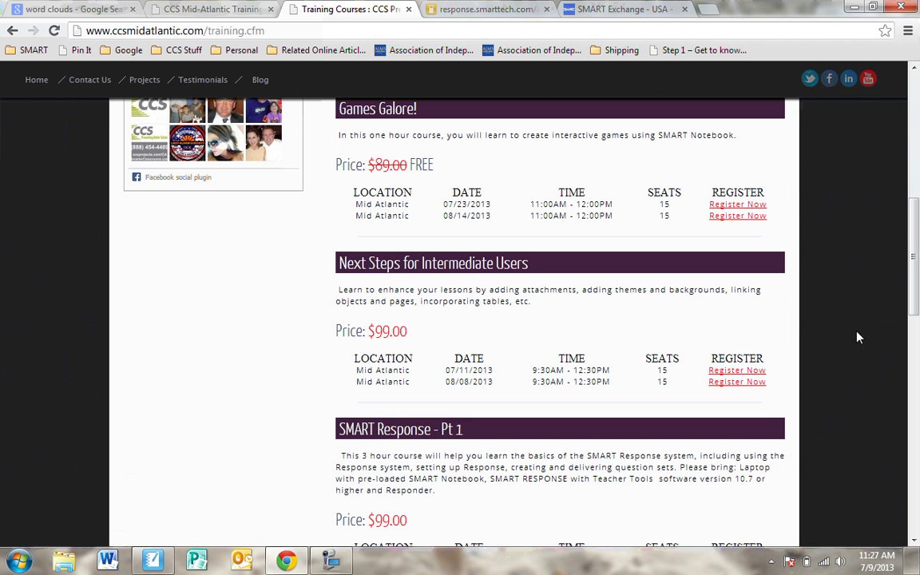
pyautogui.scroll(-1, 858, 337)
pyautogui.scroll(2, 858, 337)
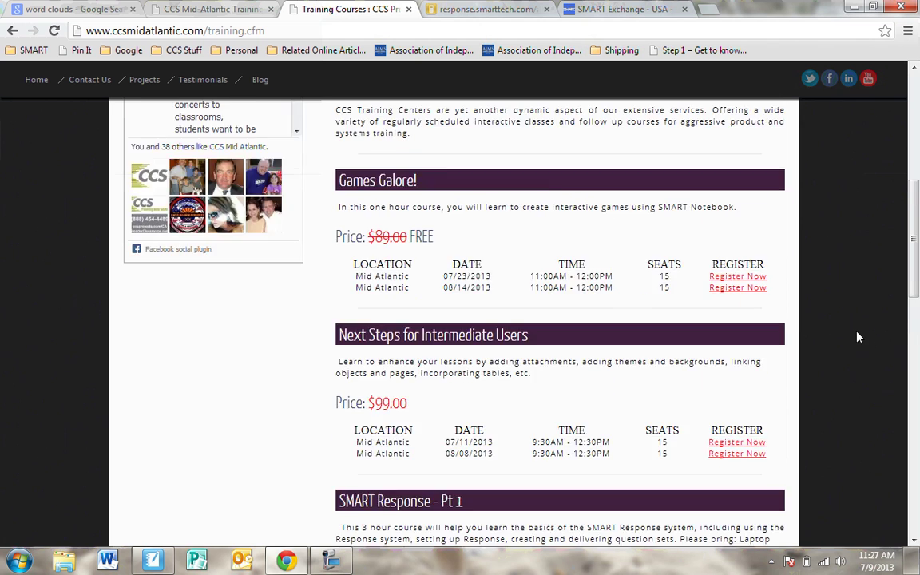
pyautogui.scroll(-5, 858, 337)
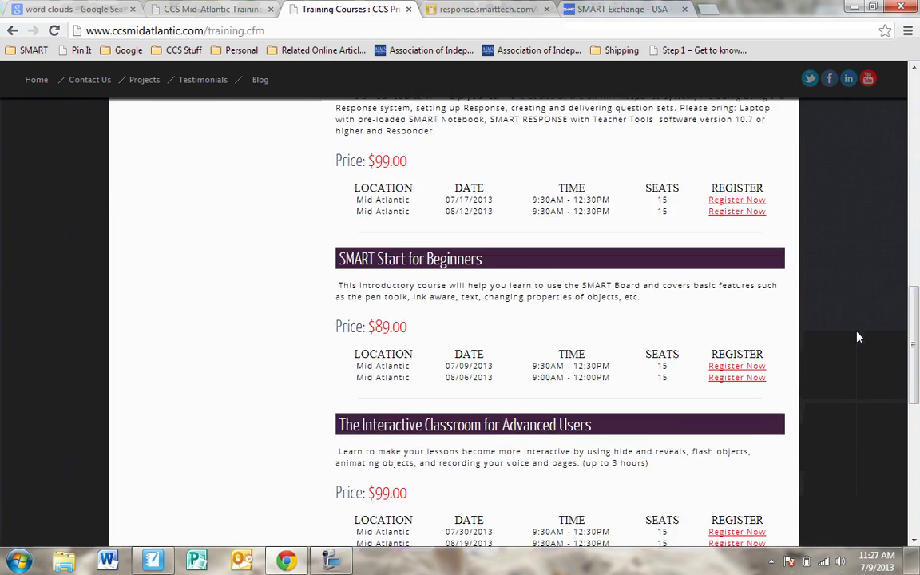
pyautogui.scroll(-3, 857, 338)
pyautogui.scroll(-3, 858, 338)
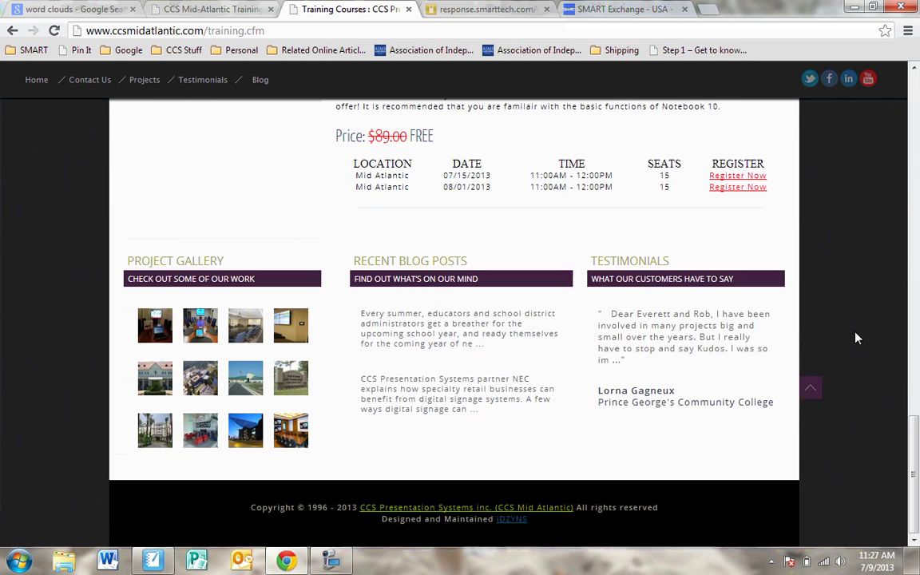
pyautogui.scroll(7, 857, 339)
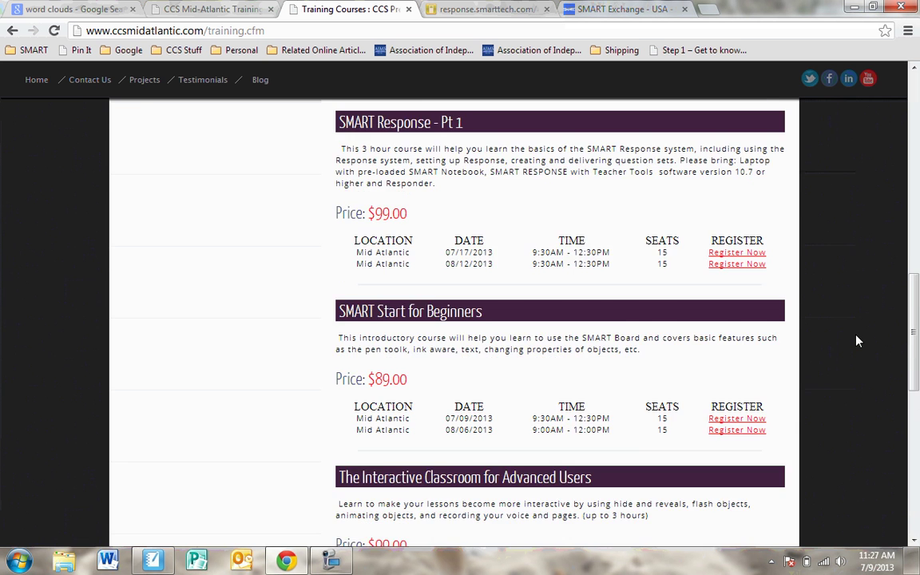
pyautogui.scroll(5, 856, 341)
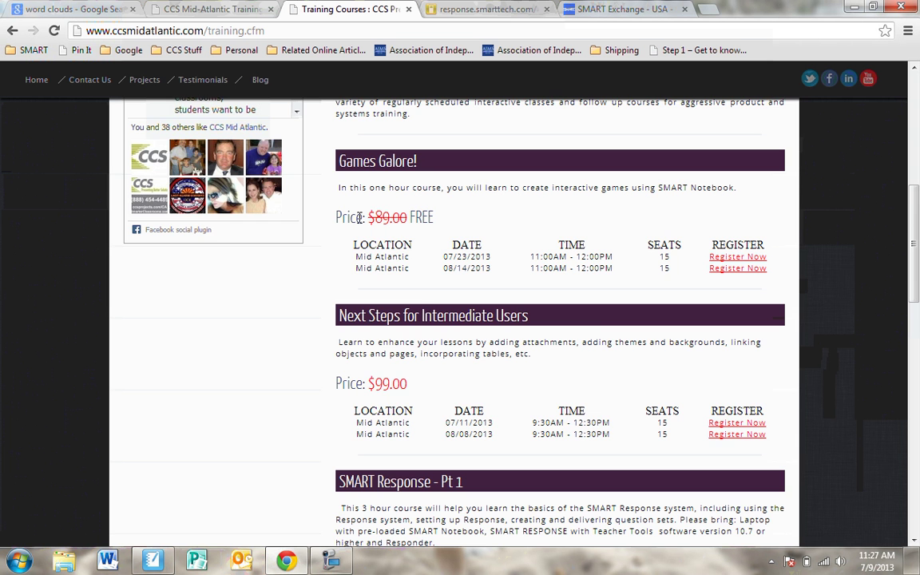
pyautogui.scroll(-4, 816, 463)
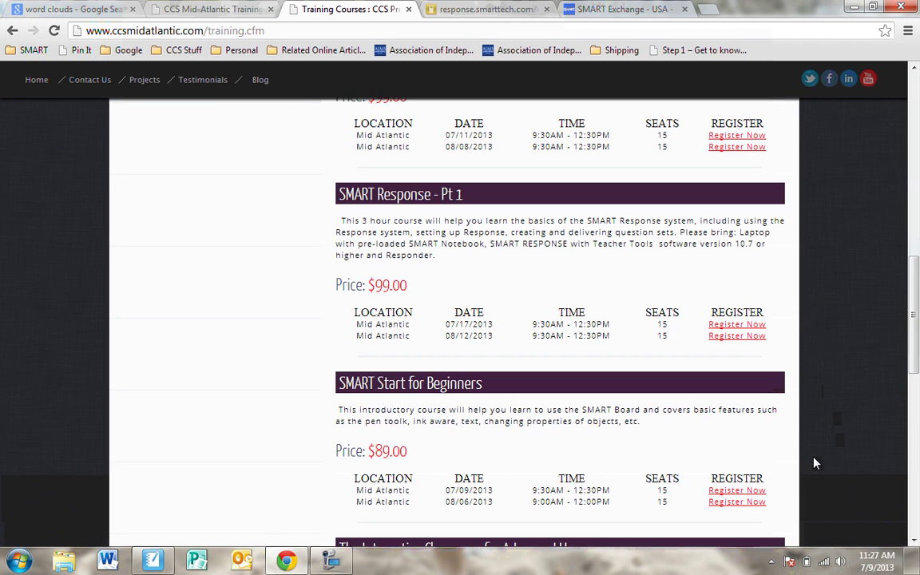
pyautogui.scroll(-1, 866, 384)
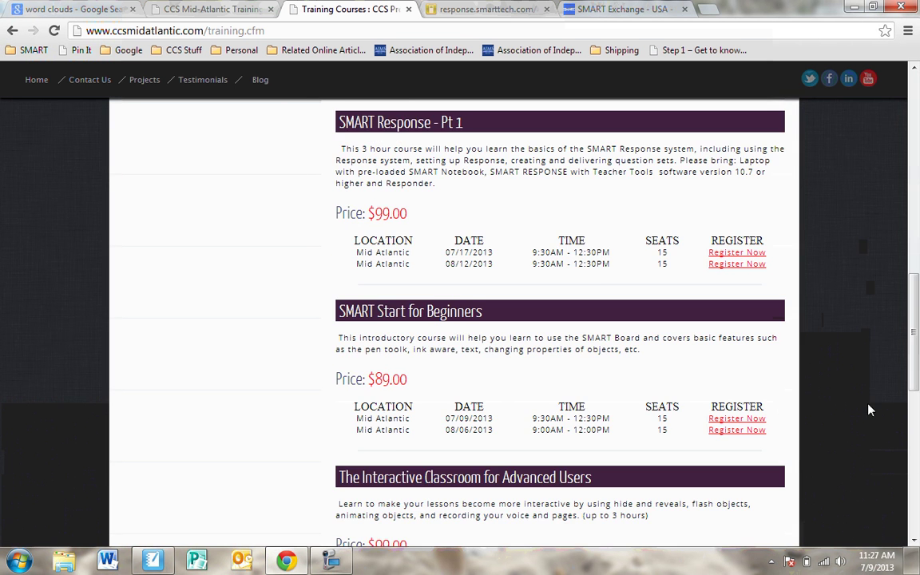
pyautogui.scroll(-5, 871, 409)
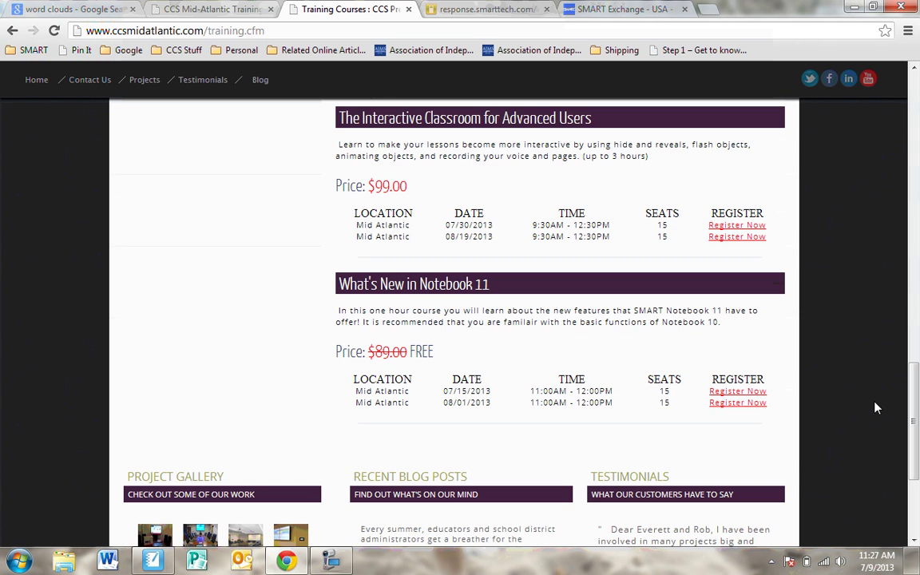
# Look over the home page of the ccsmidatlantictraining.weebly.com training site, including its welcome text and special deal
pyautogui.click(237, 7)
pyautogui.scroll(-9, 876, 333)
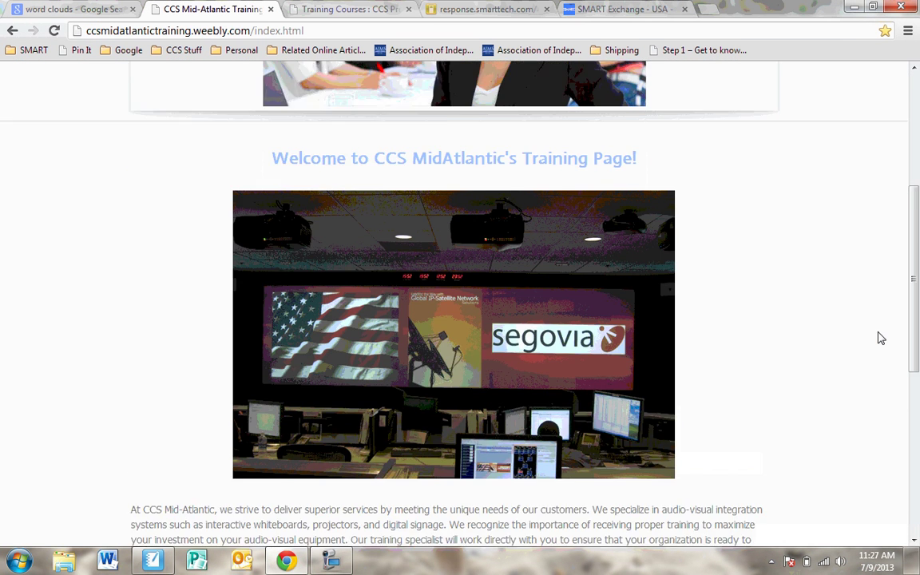
pyautogui.scroll(4, 791, 329)
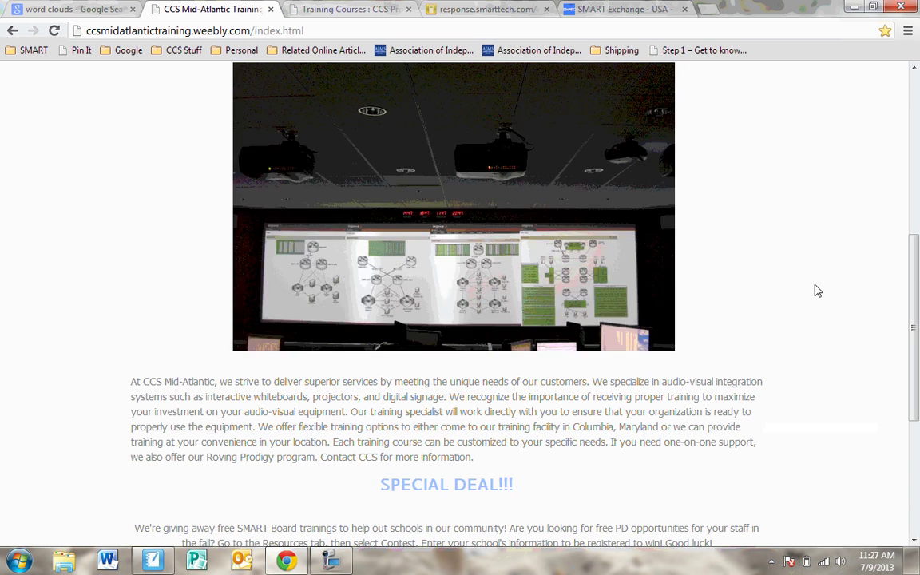
pyautogui.scroll(5, 816, 320)
# Open the training site's Tips and Tricks page and review its tutorial videos and widget download instructions
pyautogui.moveTo(621, 182)
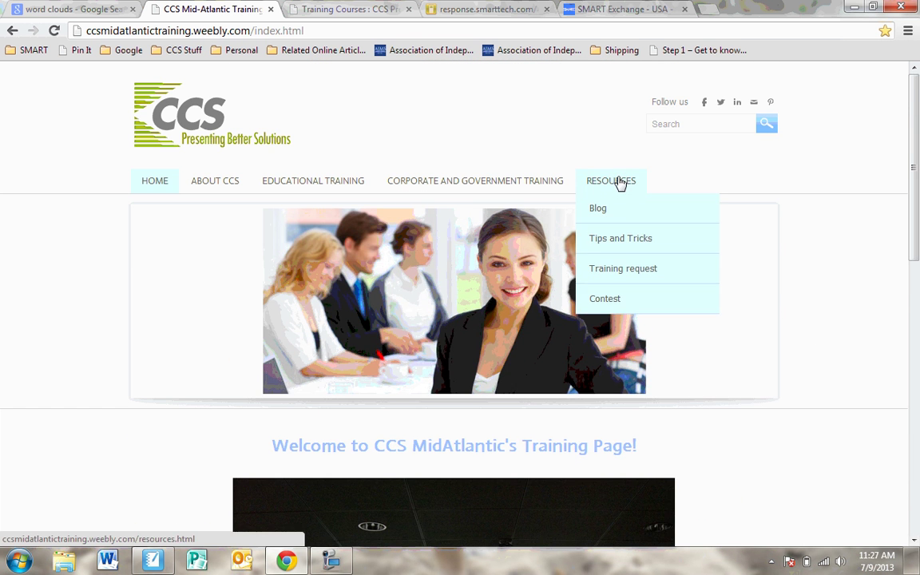
pyautogui.click(601, 240)
pyautogui.scroll(-5, 847, 391)
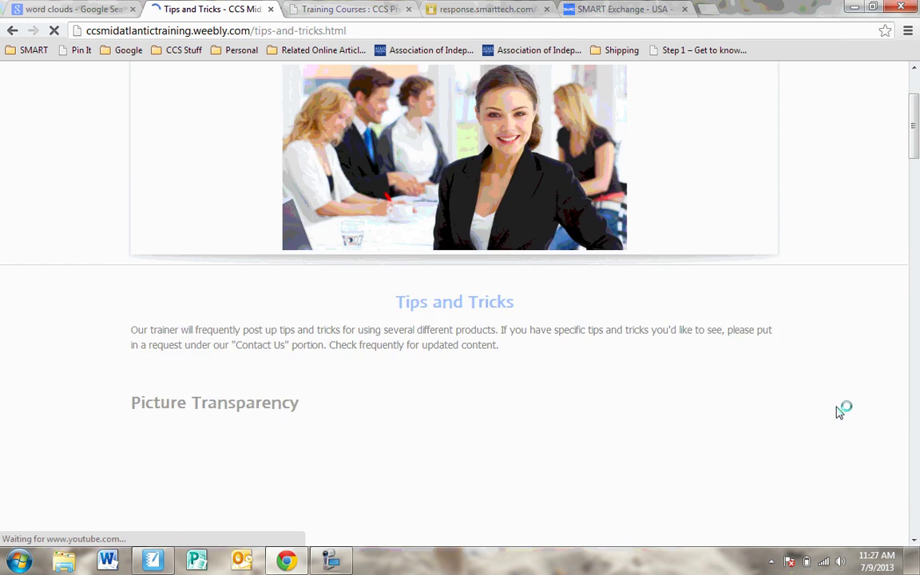
pyautogui.scroll(-10, 127, 294)
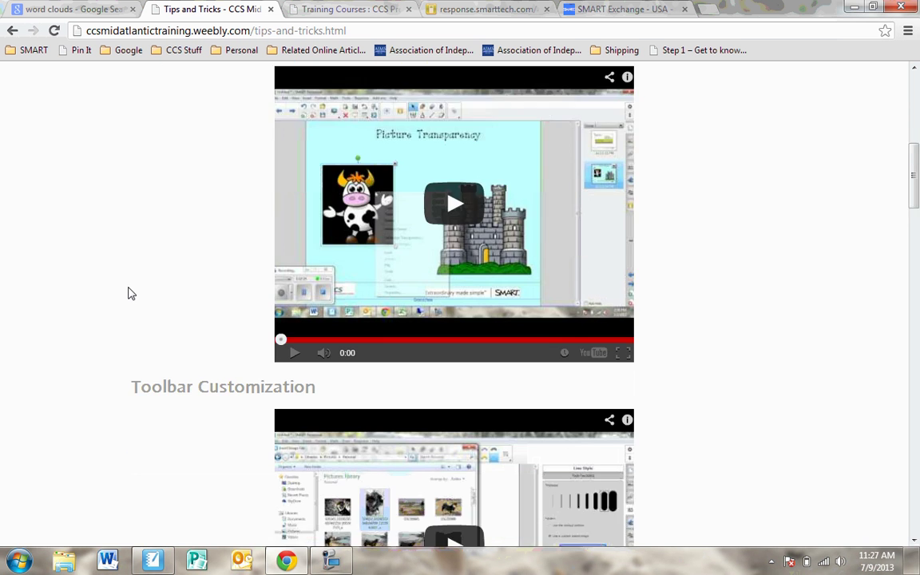
pyautogui.scroll(-13, 127, 297)
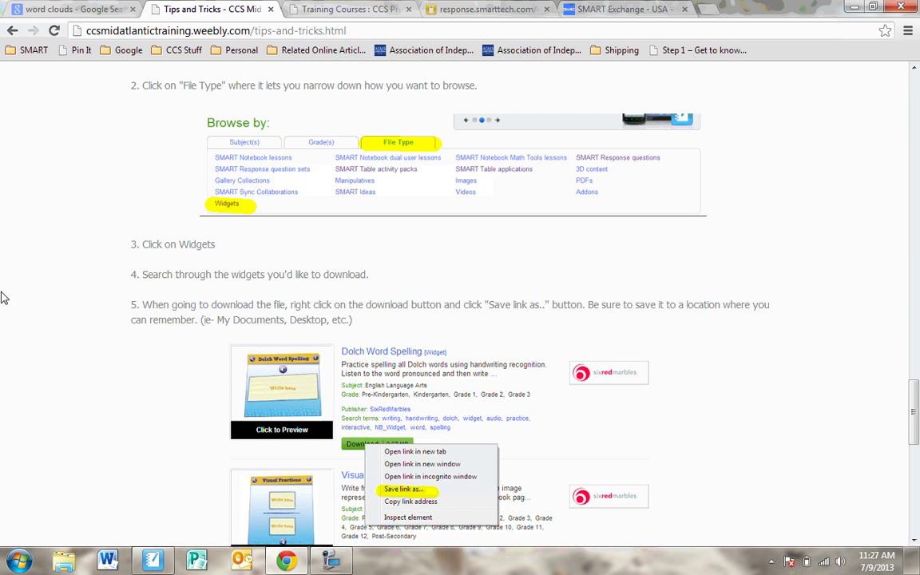
pyautogui.scroll(-5, 68, 188)
pyautogui.scroll(20, 189, 359)
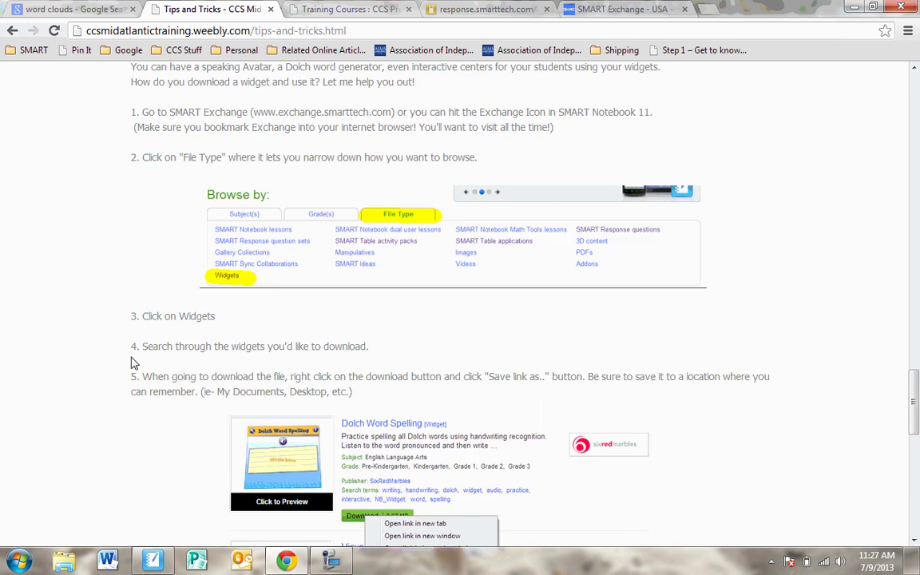
pyautogui.scroll(10, 140, 367)
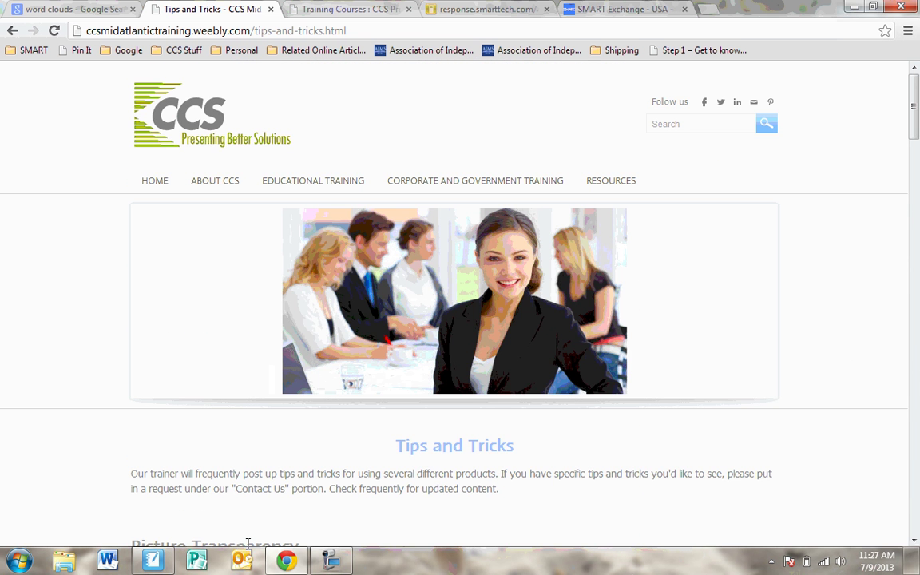
# Switch back to the Resources page in SMART Notebook
pyautogui.click(152, 560)
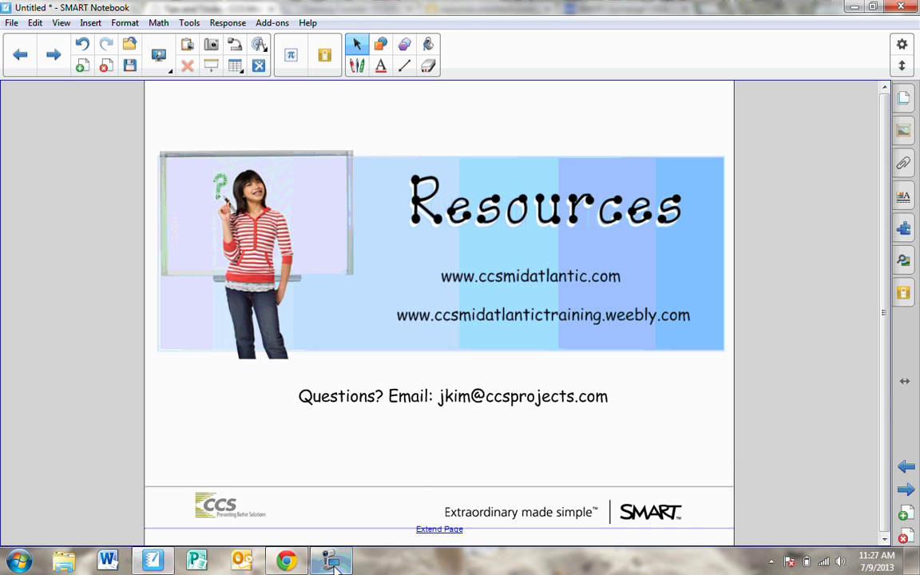
pyautogui.moveTo(332, 565)
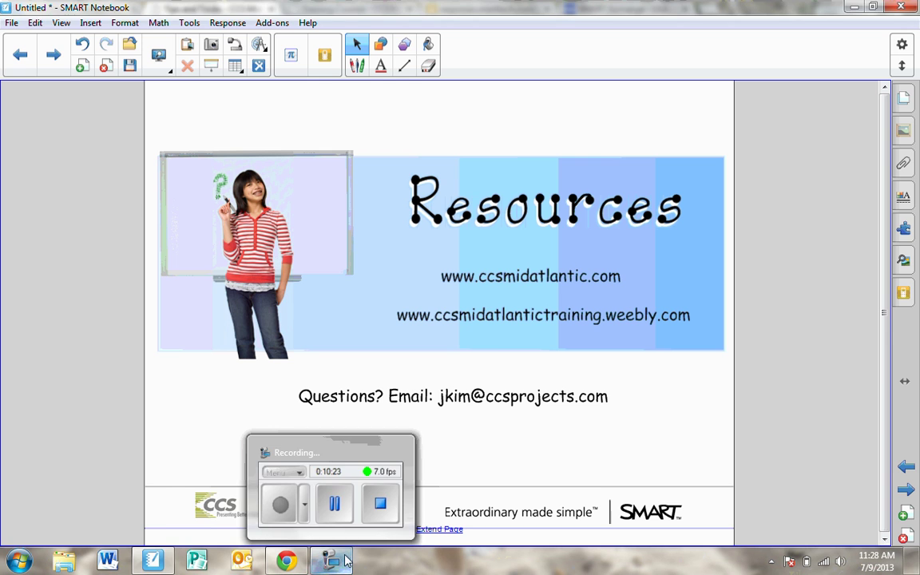